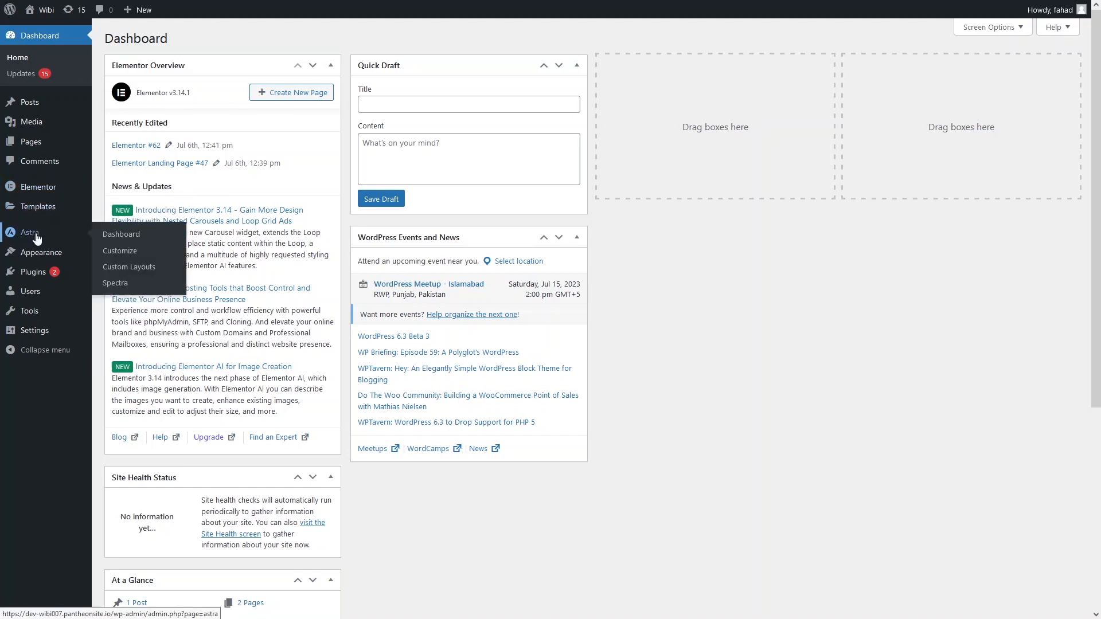
# Search the plugin directory for "Popup maker", and install and activate the Popup Maker plugin for opt-ins and lead gen.
pyautogui.moveTo(38, 273)
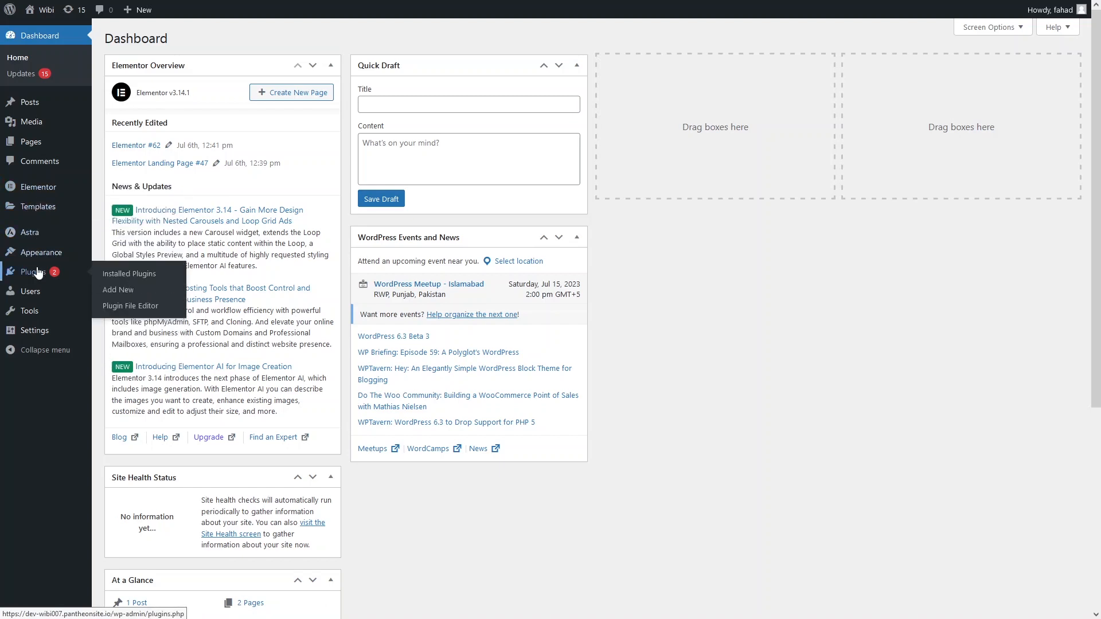
pyautogui.click(107, 295)
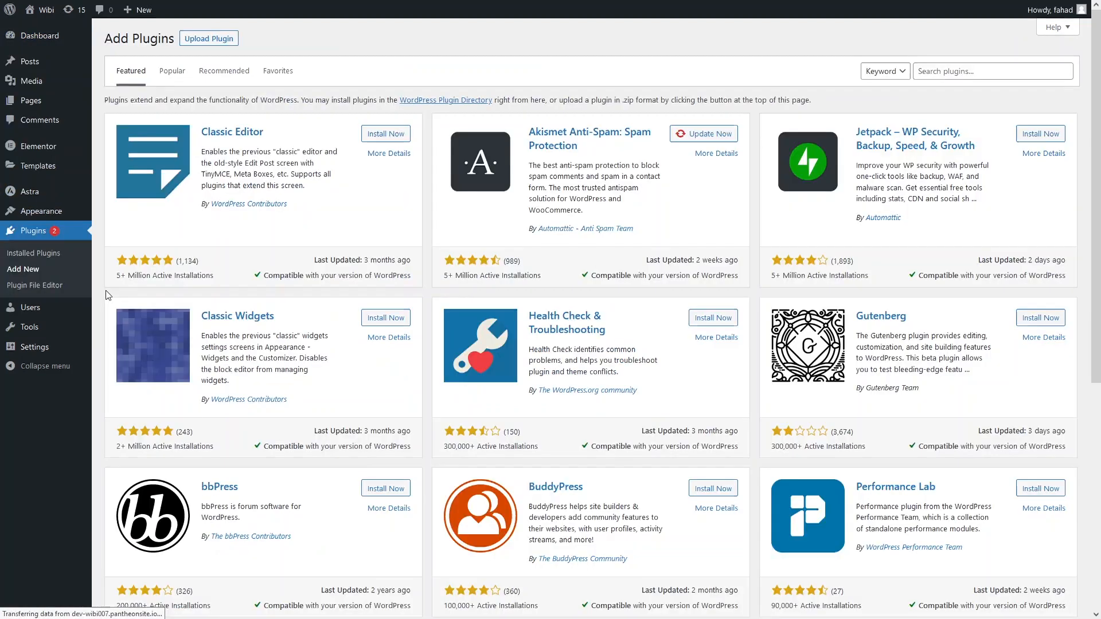
pyautogui.click(939, 72)
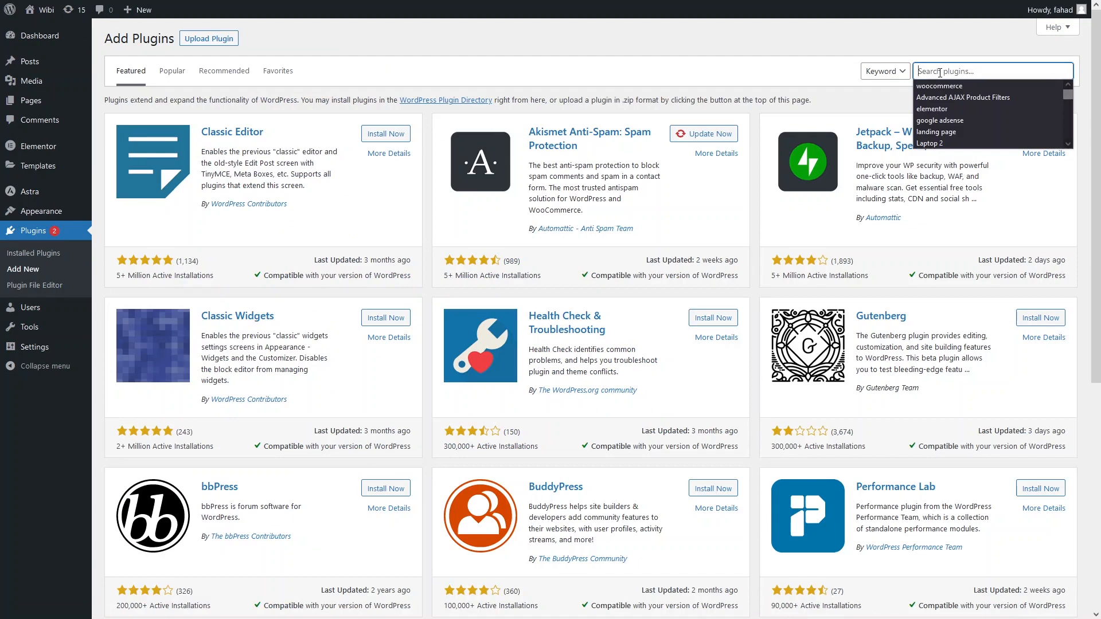
pyautogui.write('Pop')
pyautogui.press('Return')
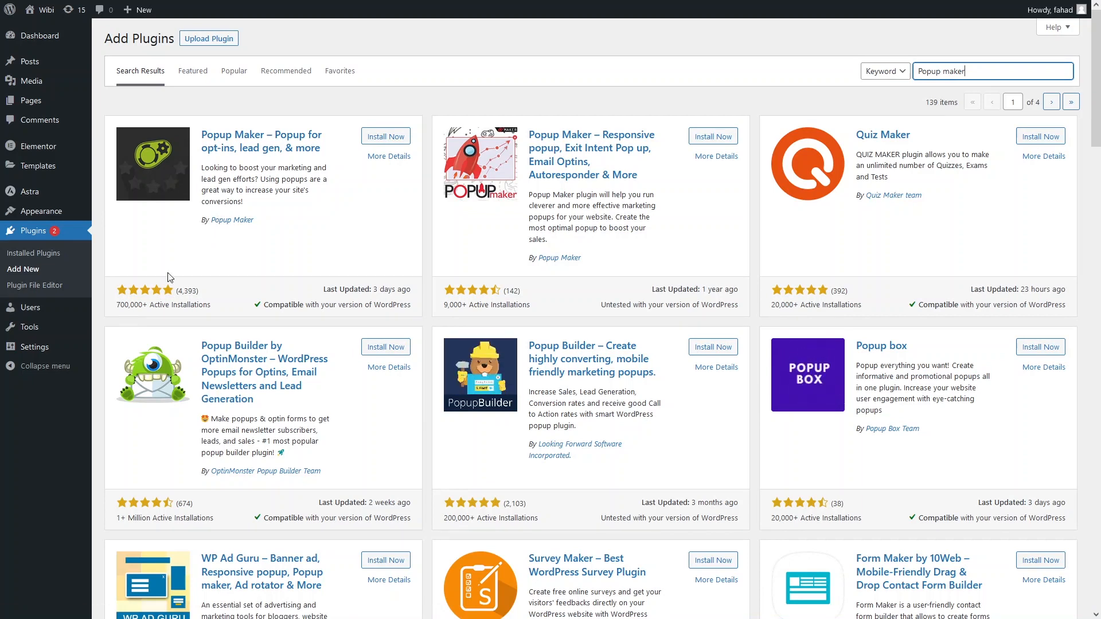
pyautogui.click(367, 142)
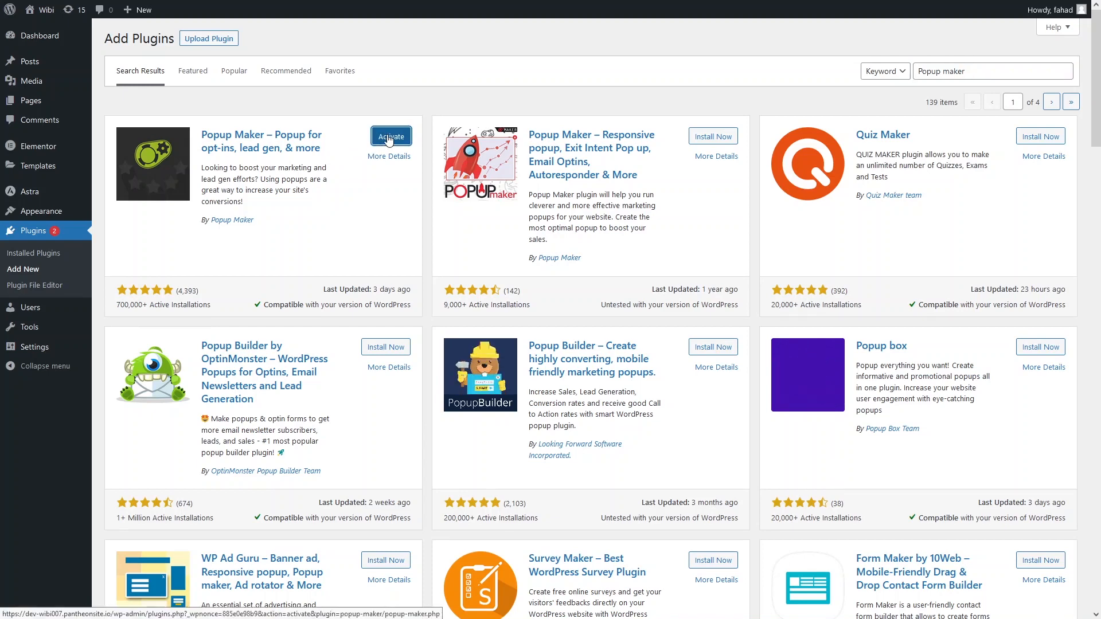
pyautogui.click(389, 140)
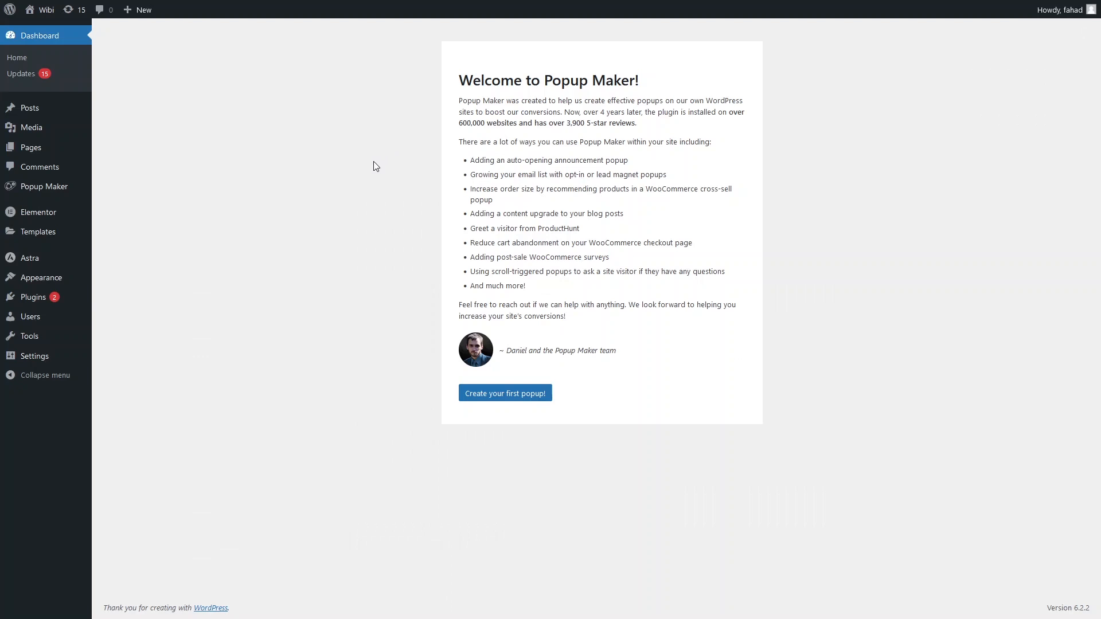
# Create a first popup and name it "Sample", leaving its optional title blank.
pyautogui.click(519, 395)
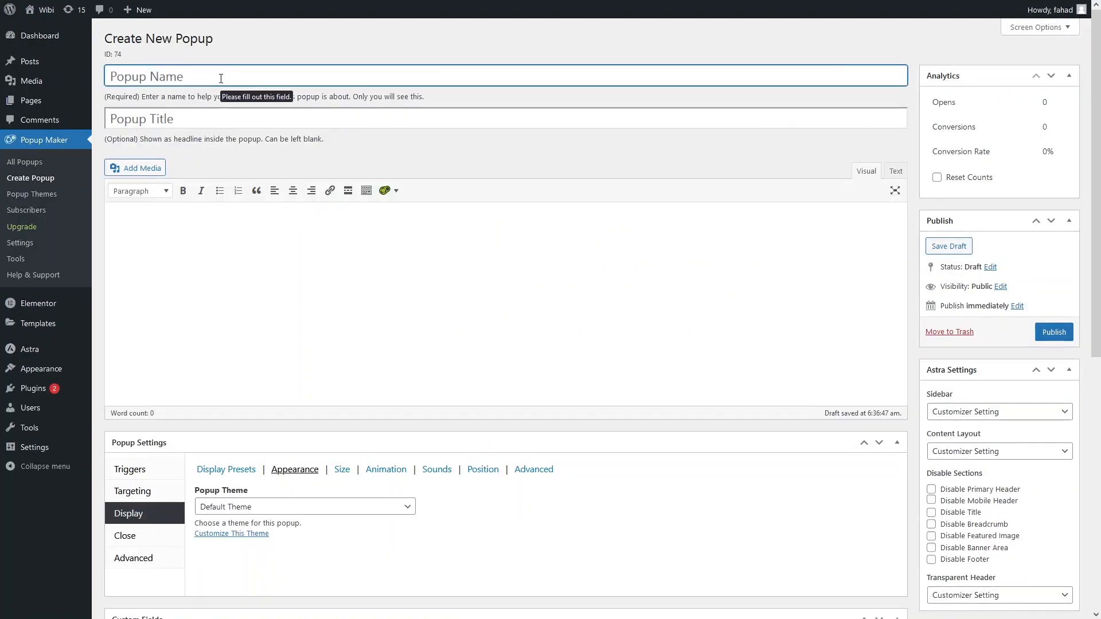
pyautogui.write('Sample')
pyautogui.click(224, 121)
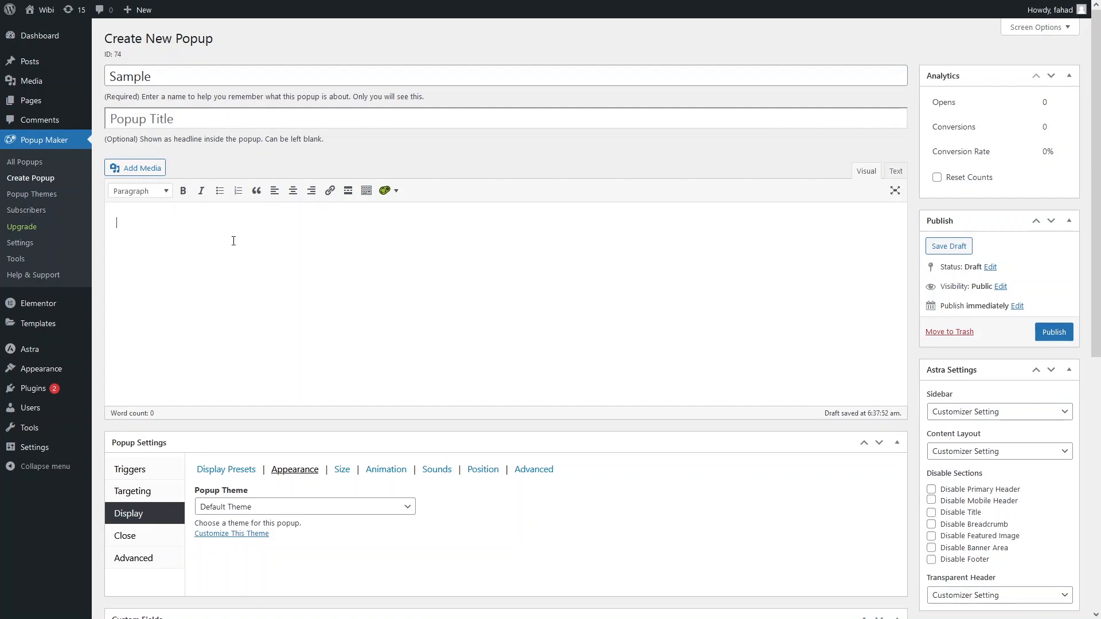
# Show the editor's extra formatting tools and start inserting a Popup Maker Subscription Form into the popup content.
pyautogui.click(396, 194)
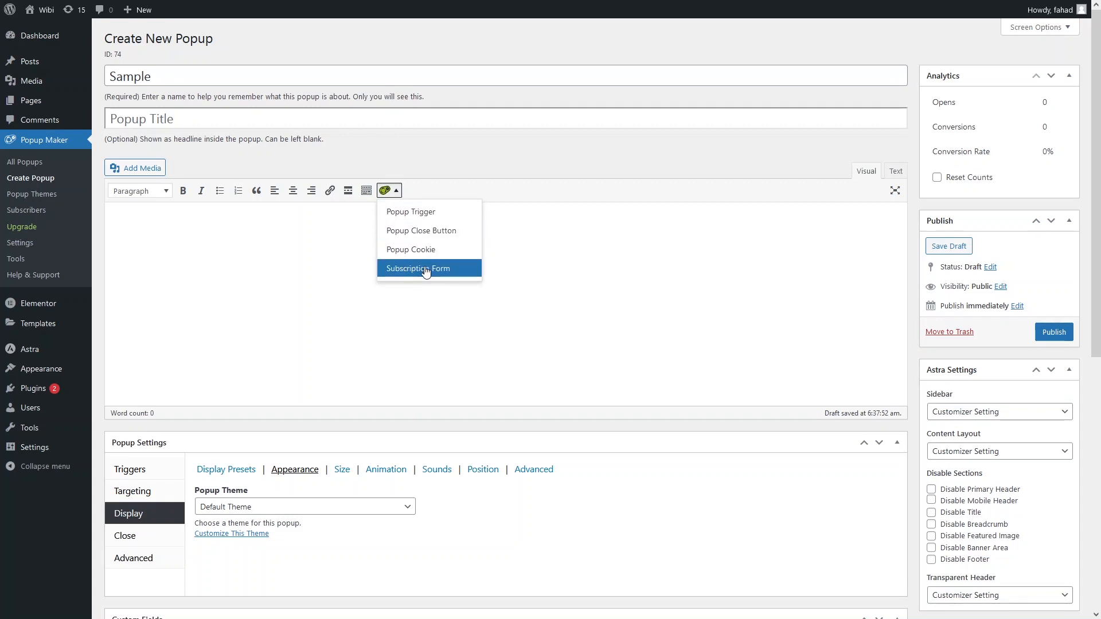
pyautogui.click(366, 190)
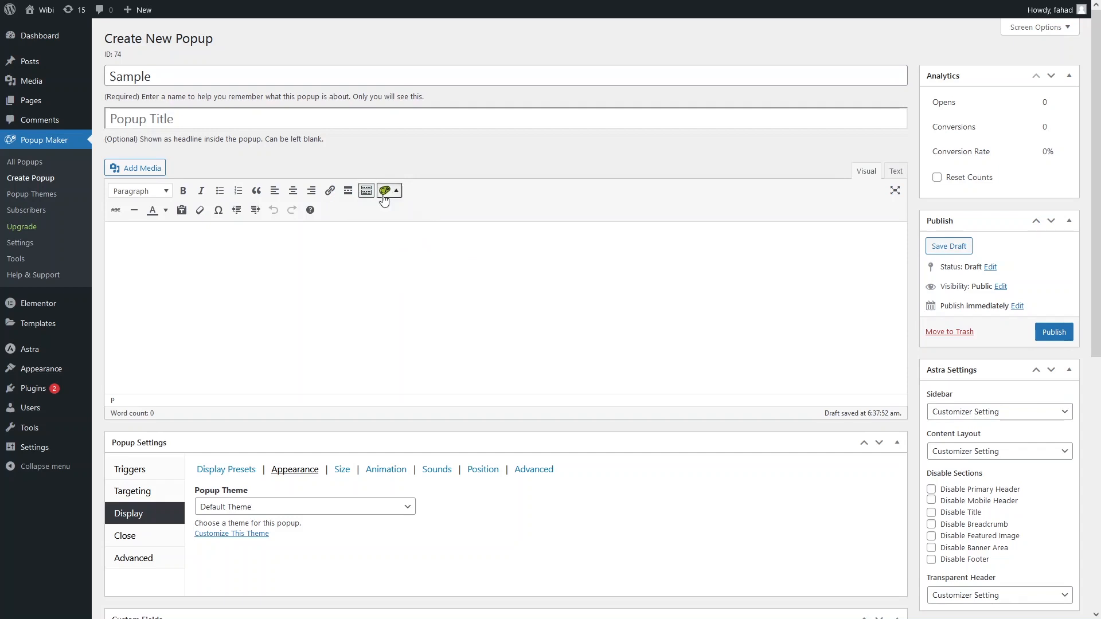
pyautogui.click(389, 191)
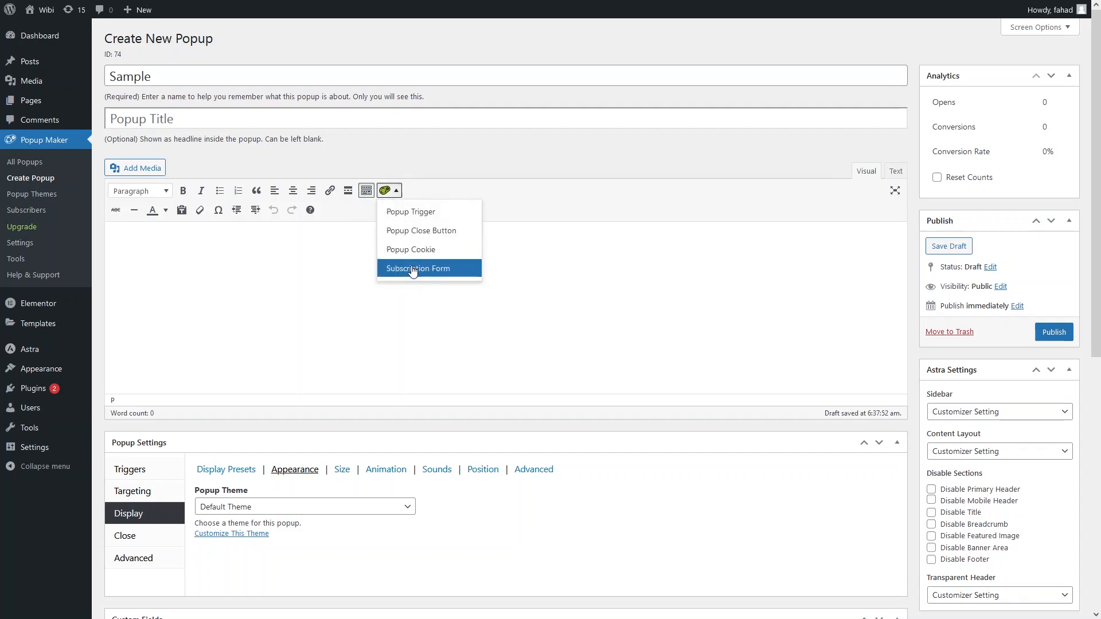
pyautogui.click(413, 269)
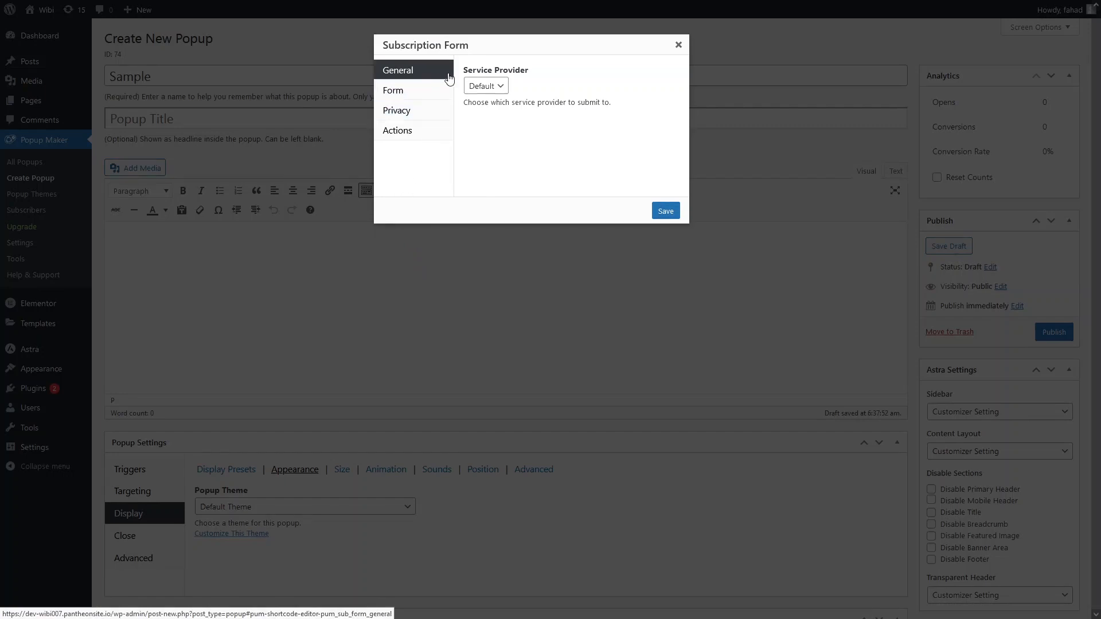
# Keep the form's service provider at Default and set the name field type to First Only.
pyautogui.click(479, 89)
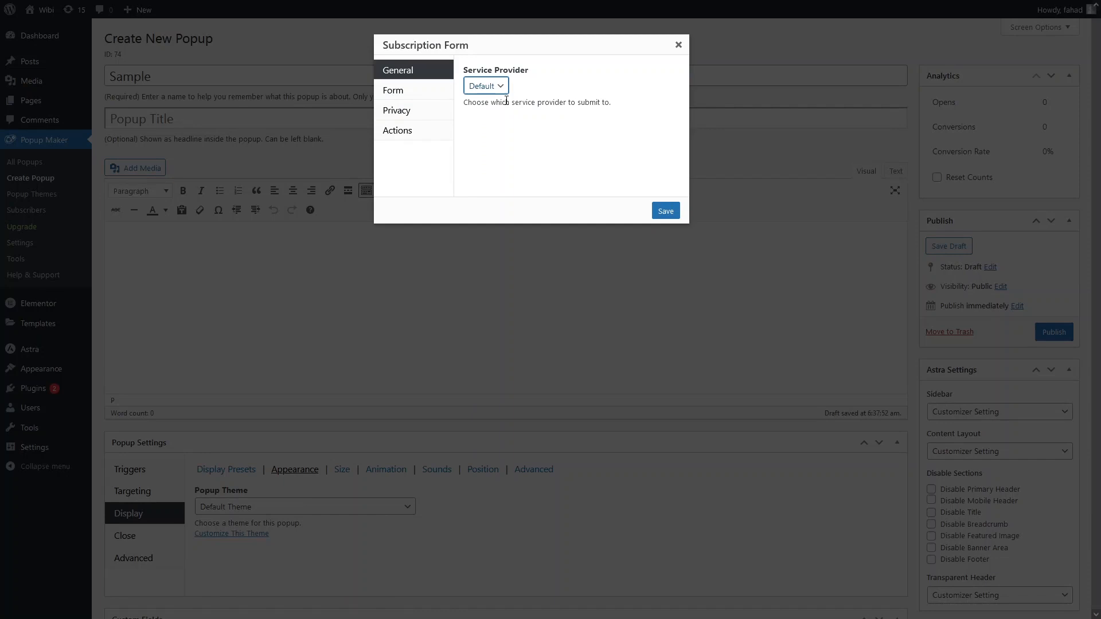
pyautogui.click(429, 93)
pyautogui.click(429, 93)
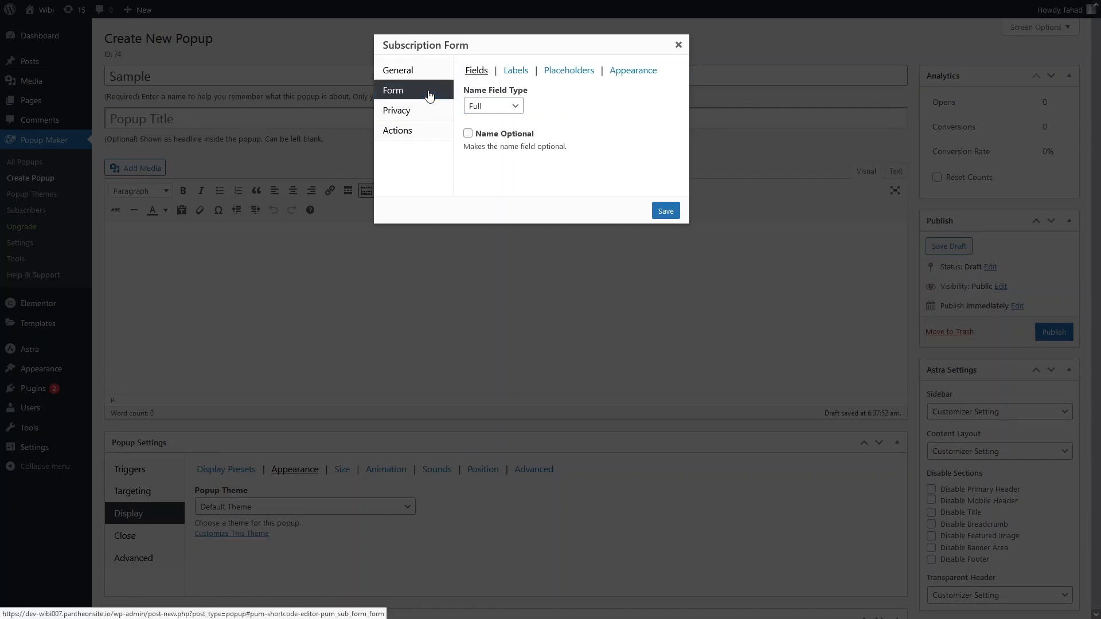
pyautogui.click(519, 106)
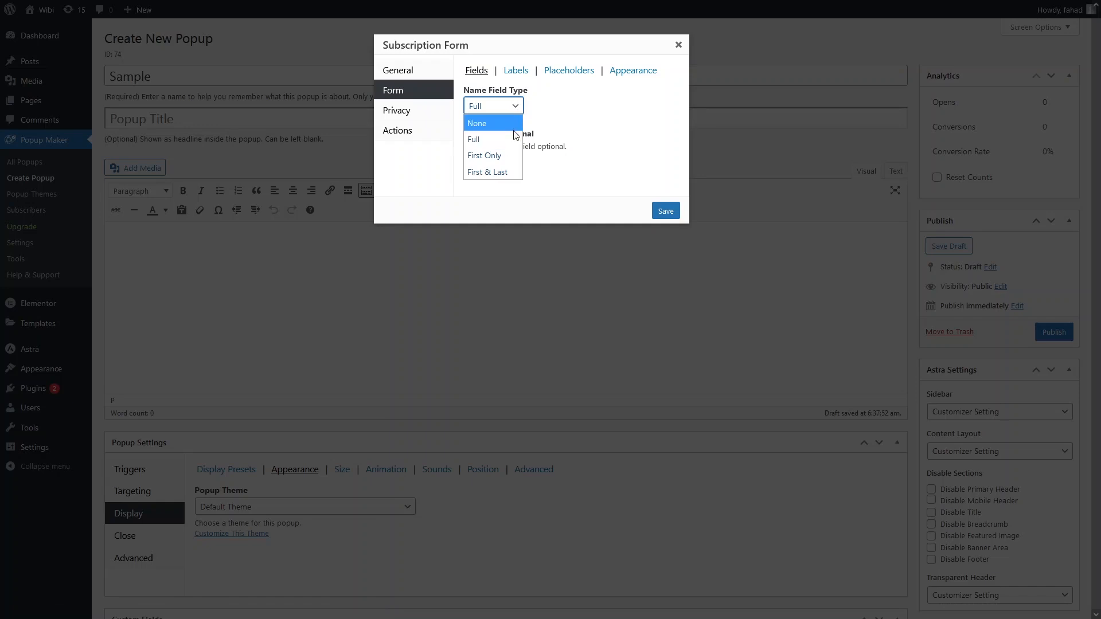
pyautogui.click(503, 156)
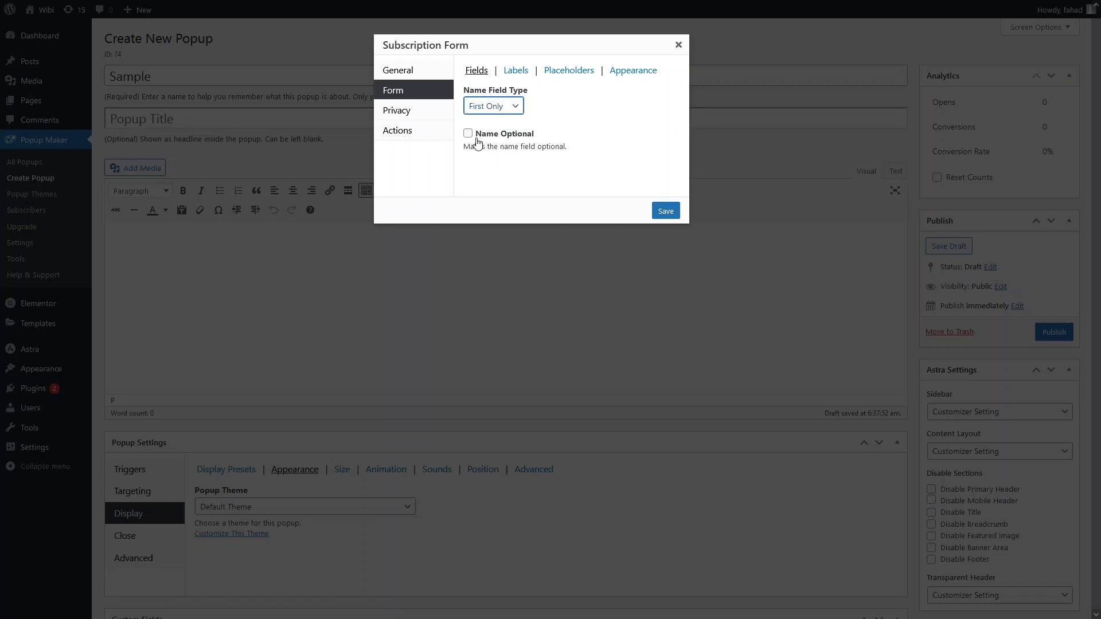
# Shorten the First Name field's label text to "Name" and keep the submit button label "Subscribe".
pyautogui.click(514, 71)
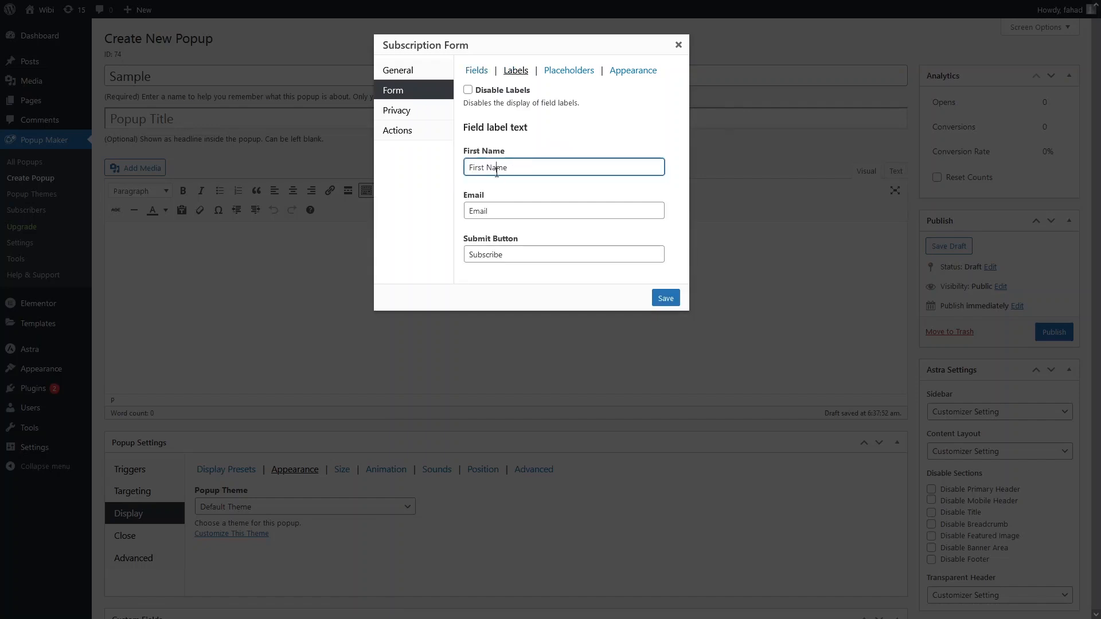
pyautogui.doubleClick(471, 170)
pyautogui.press('BackSpace')
pyautogui.click(512, 257)
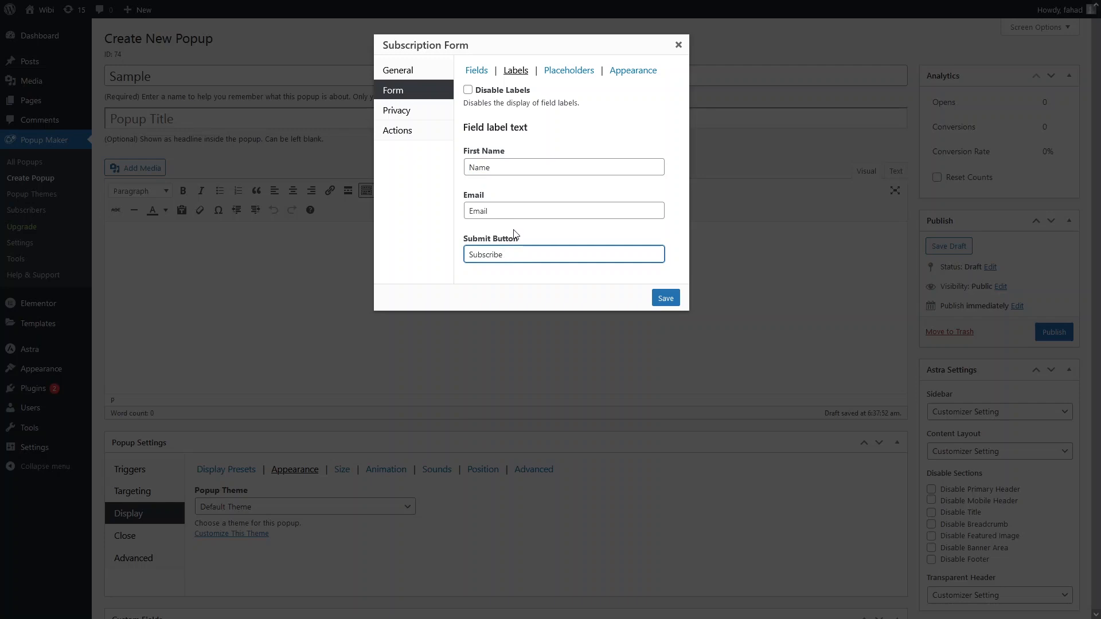
# Review the form's placeholders, appearance and privacy settings, keeping Center alignment, Block layout and Default style.
pyautogui.click(565, 71)
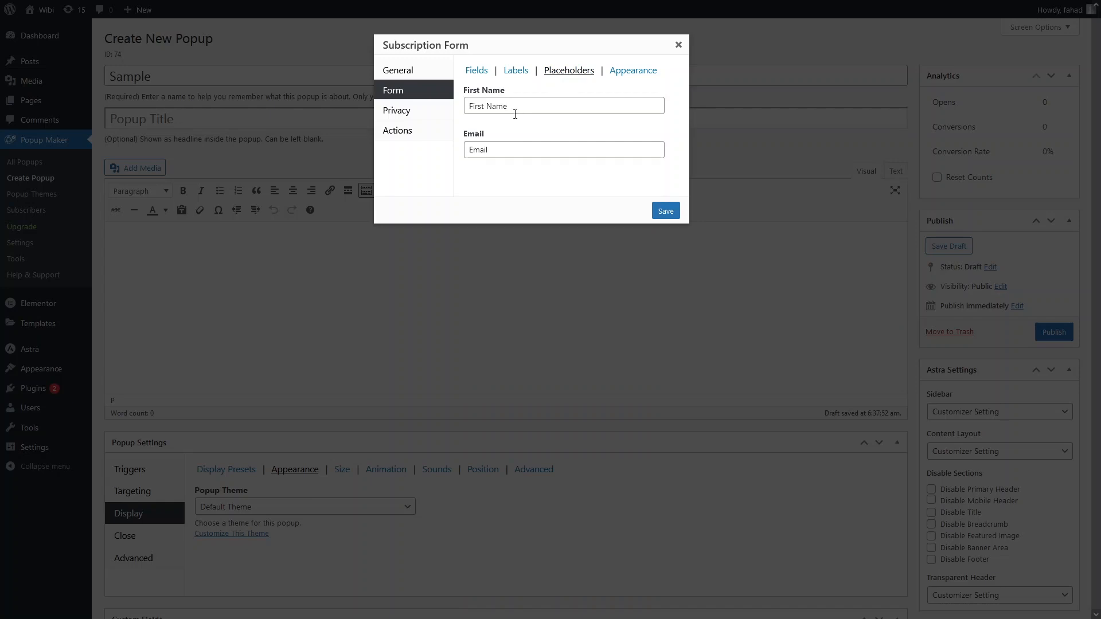
pyautogui.click(619, 79)
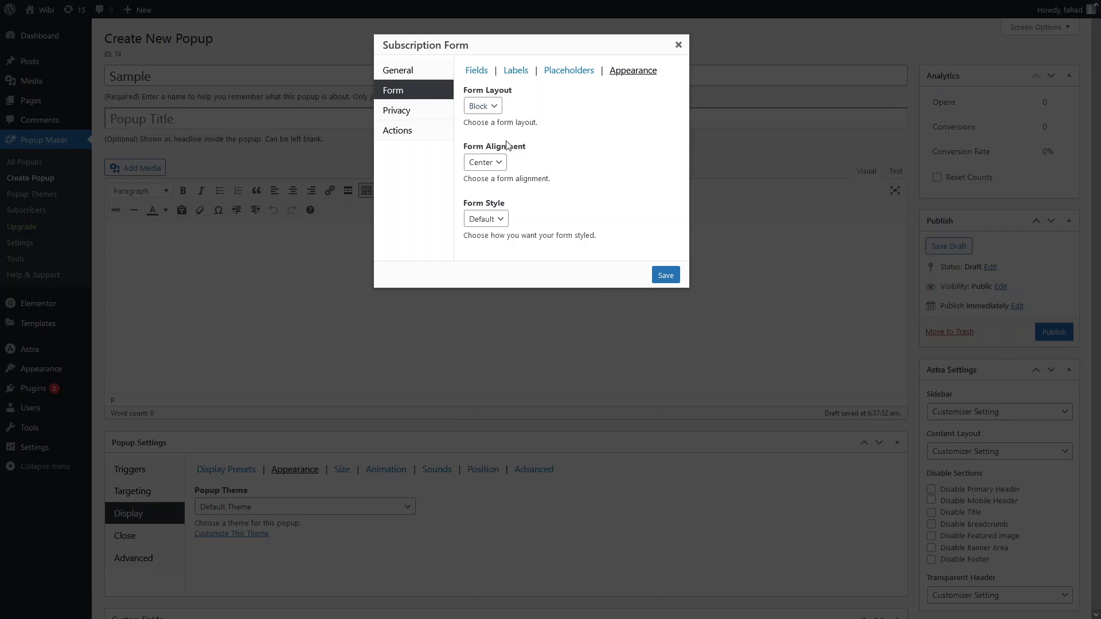
pyautogui.click(504, 220)
pyautogui.click(504, 224)
pyautogui.click(503, 174)
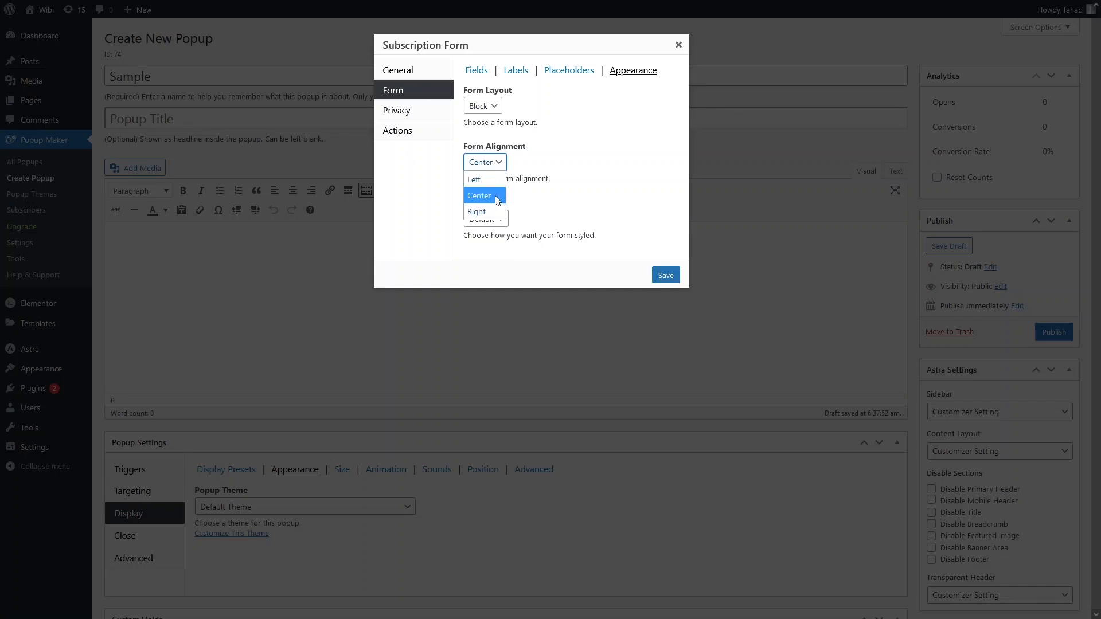
pyautogui.click(496, 197)
pyautogui.click(496, 113)
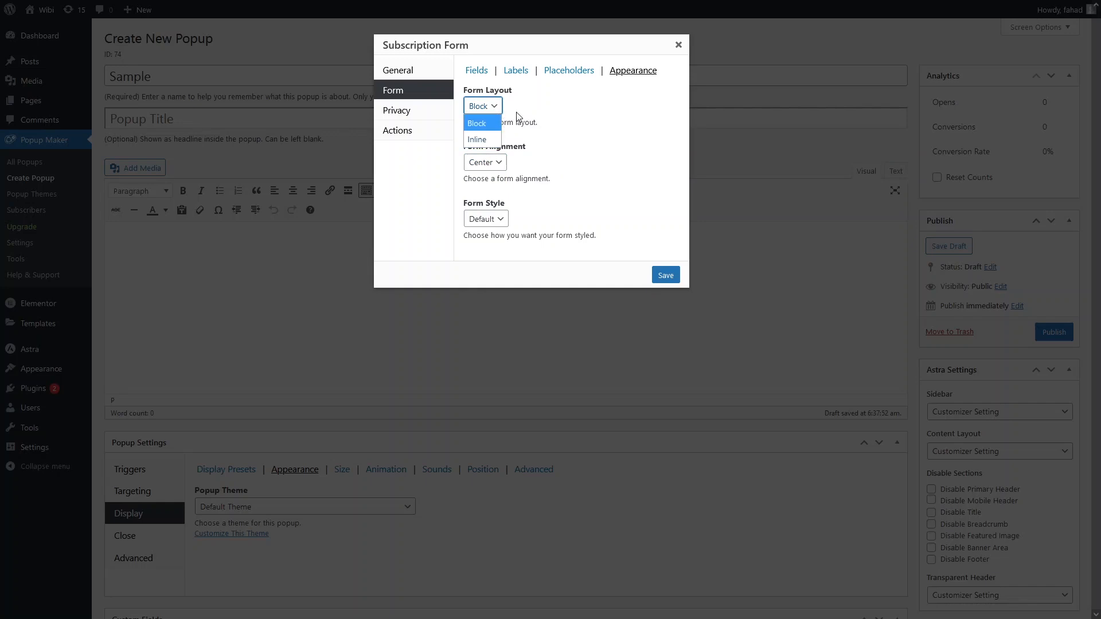
pyautogui.click(518, 117)
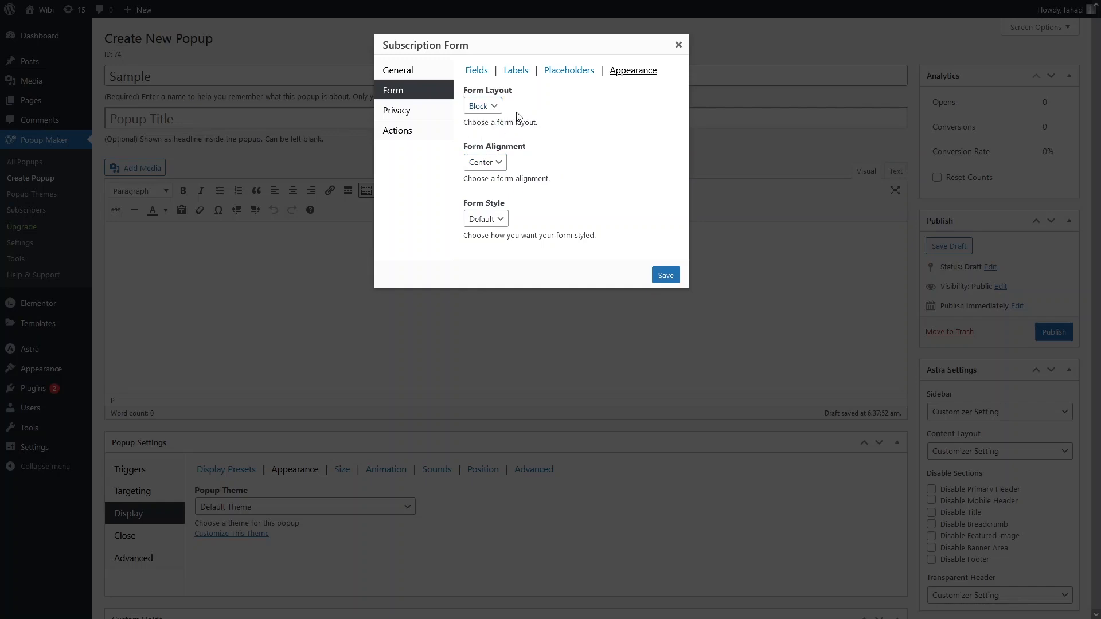
pyautogui.click(429, 117)
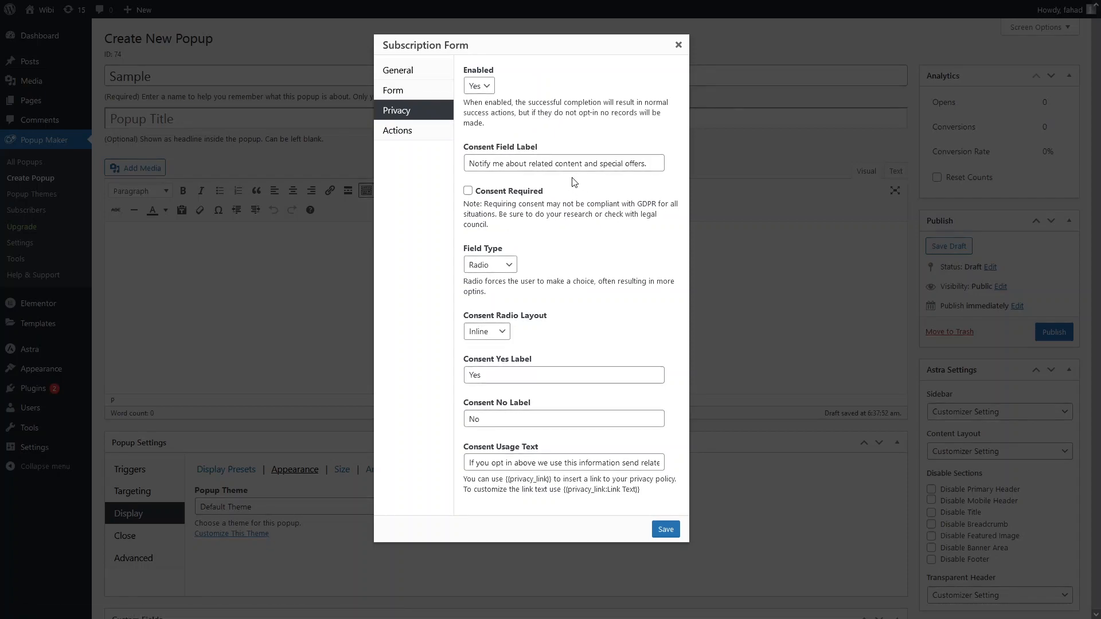
# Enable Close Popup with a 1 s delay and Open Popup as form actions, without choosing a popup to open.
pyautogui.click(441, 131)
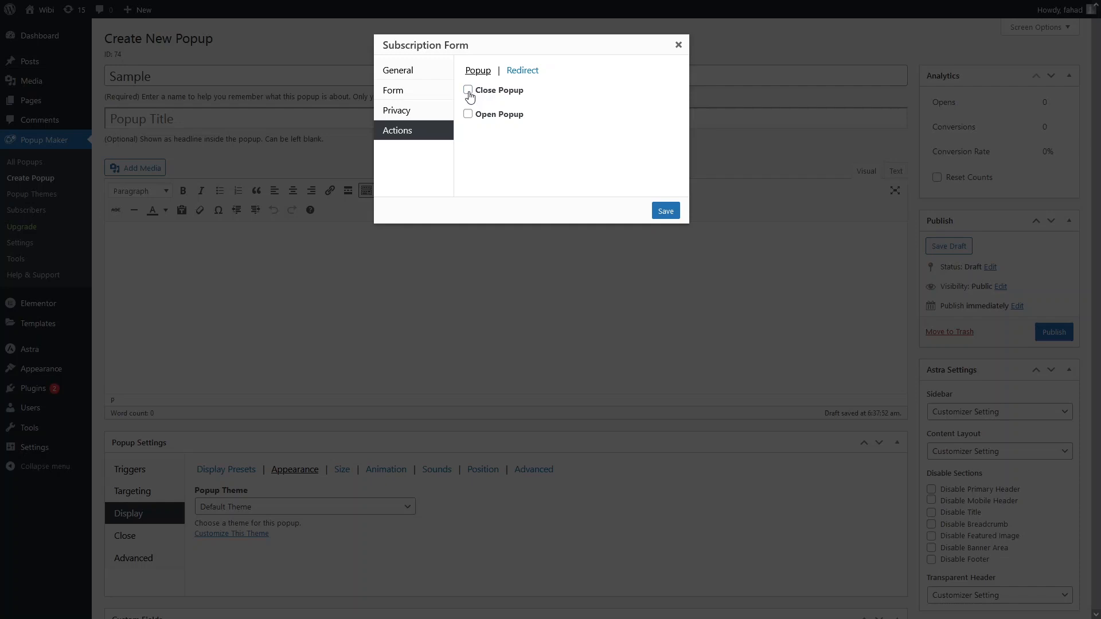
pyautogui.click(469, 92)
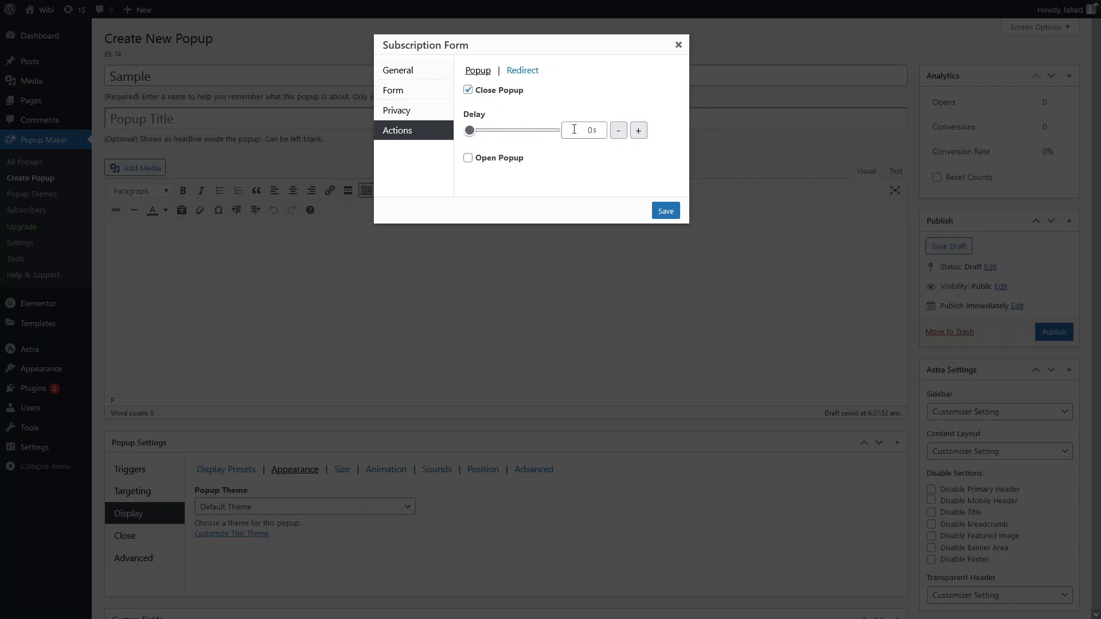
pyautogui.click(589, 131)
pyautogui.click(597, 164)
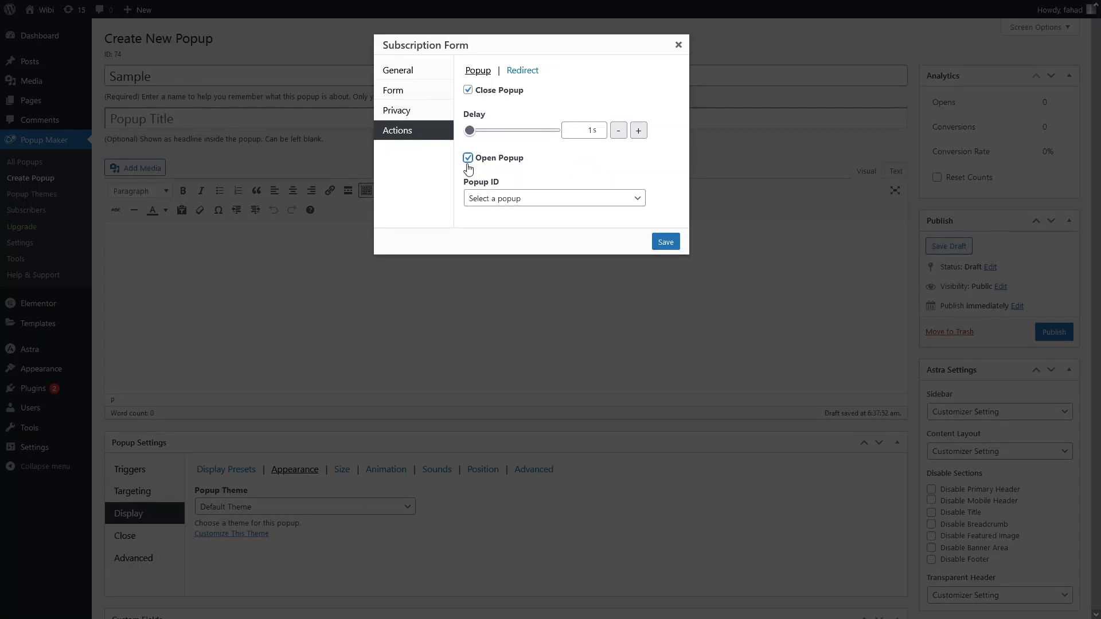
pyautogui.click(517, 194)
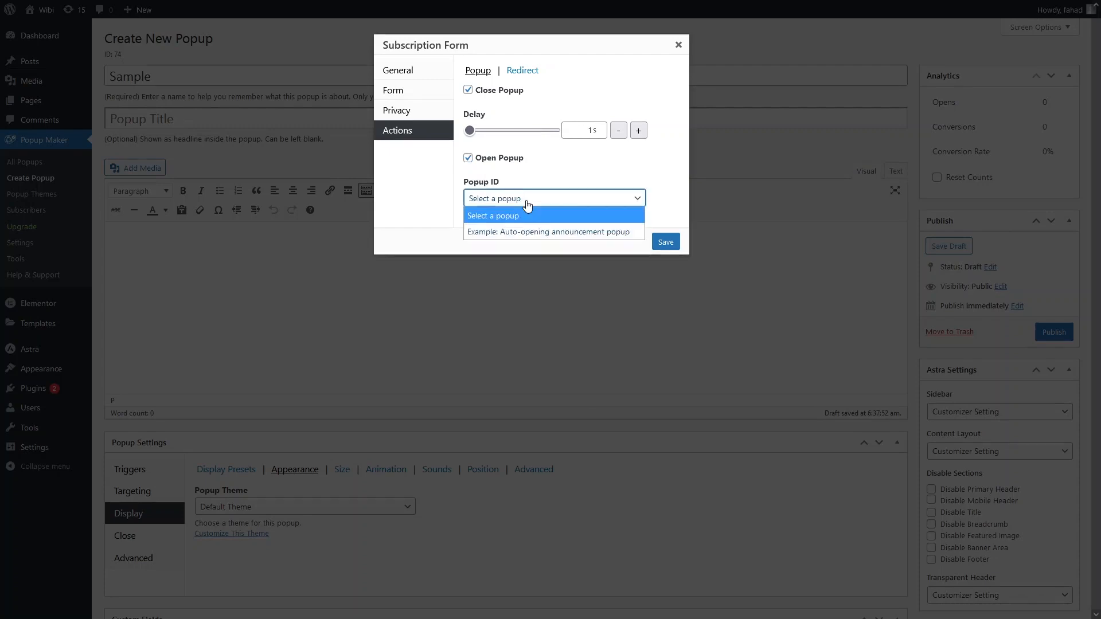
pyautogui.click(538, 175)
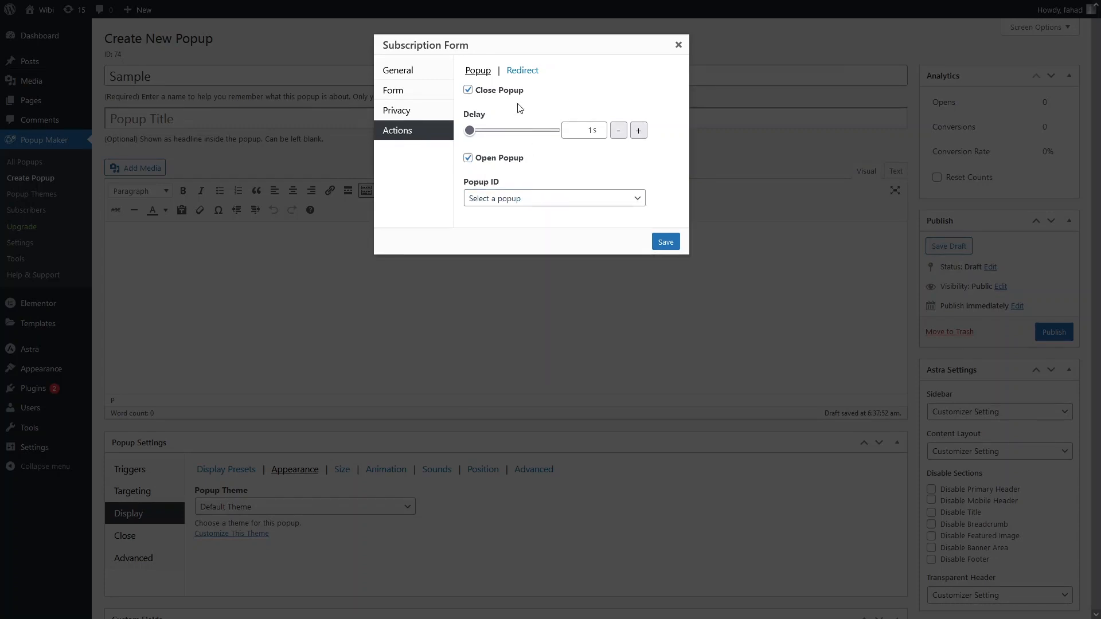
pyautogui.click(514, 72)
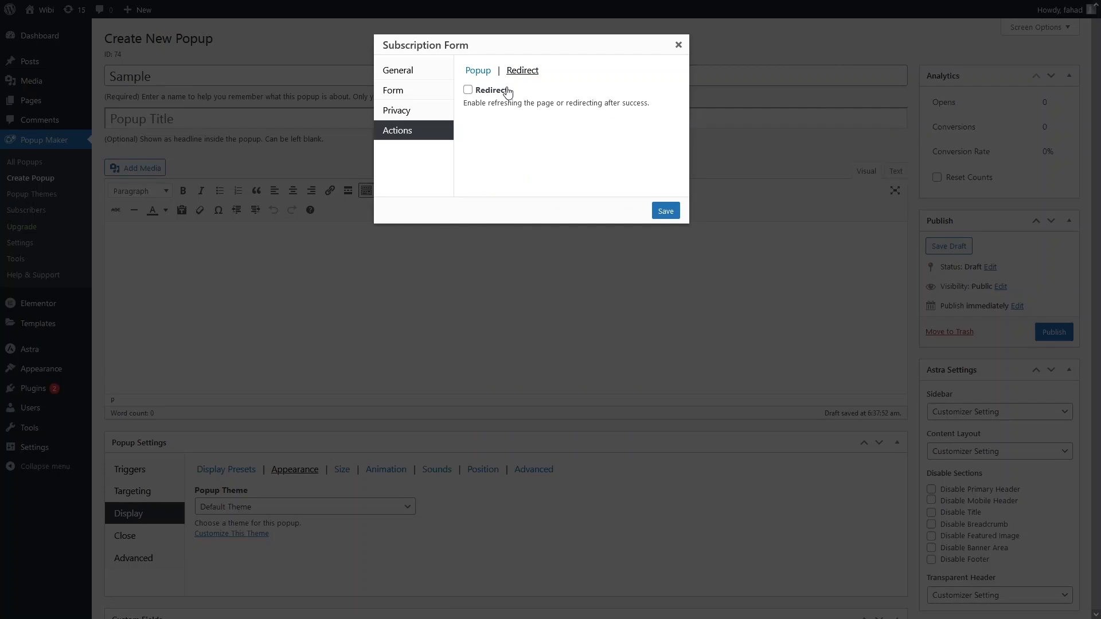
pyautogui.click(508, 92)
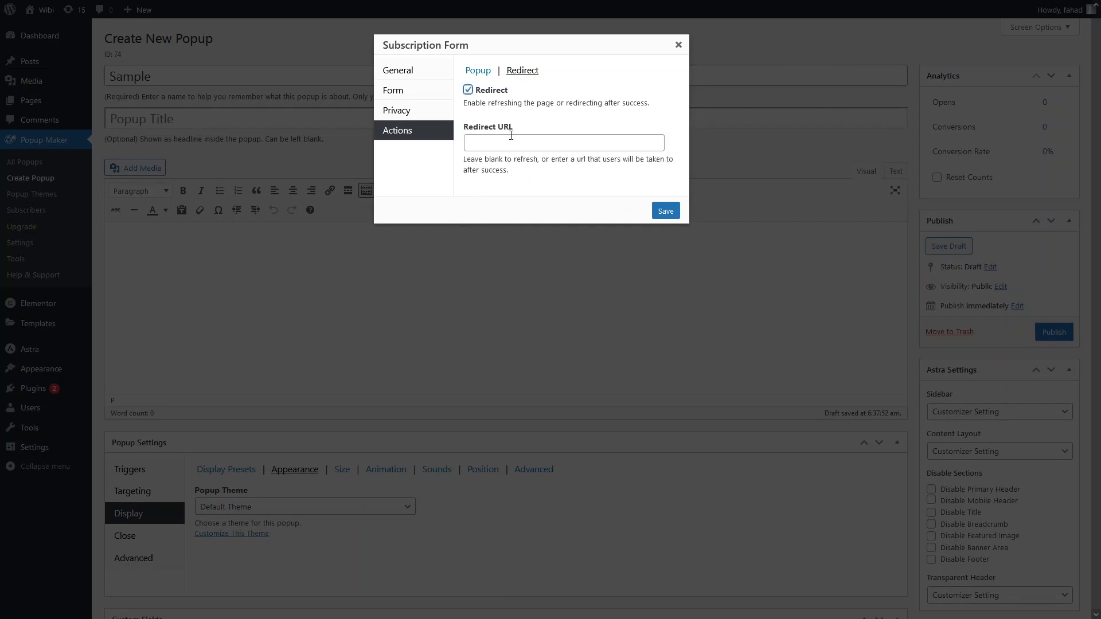
pyautogui.click(470, 91)
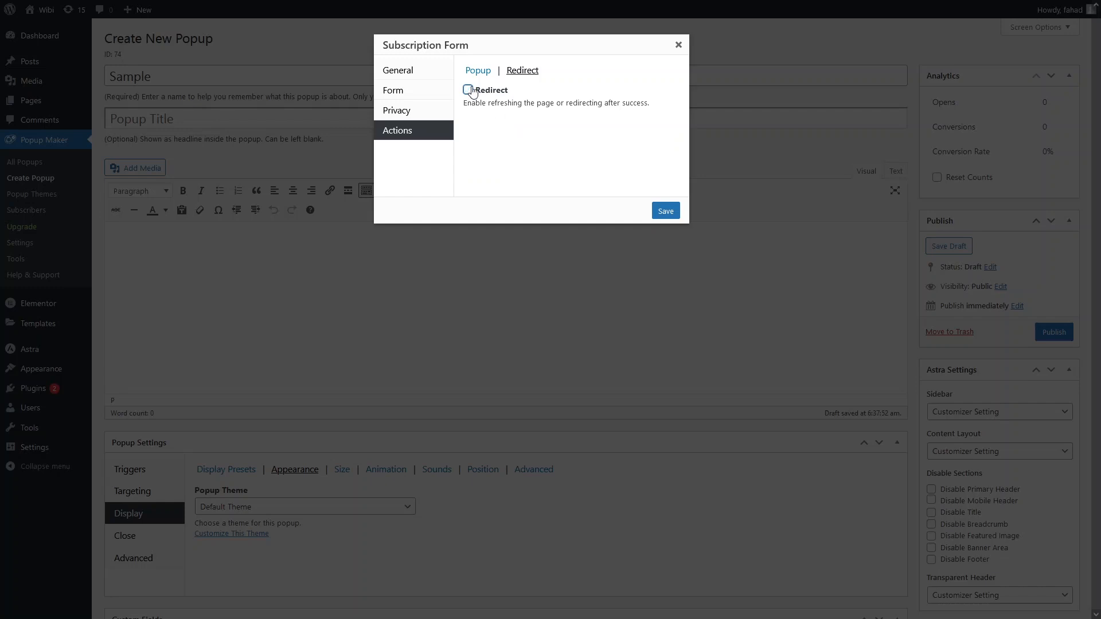
# Save the subscription form into the popup content and place the text cursor on an empty line above it.
pyautogui.click(668, 212)
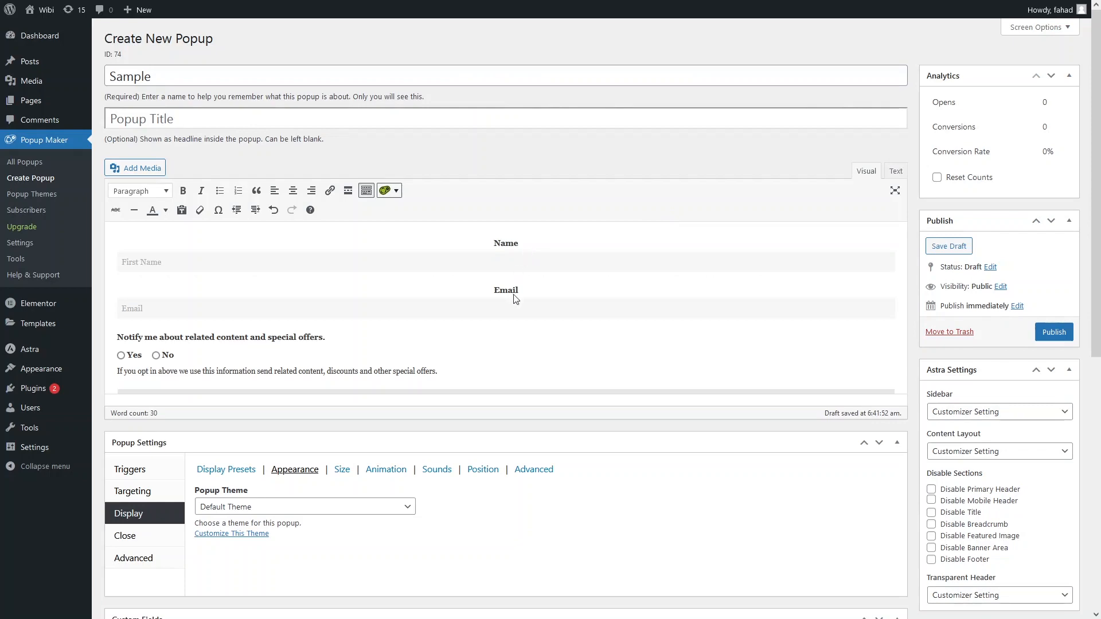
pyautogui.scroll(-2, 515, 299)
pyautogui.scroll(1, 491, 292)
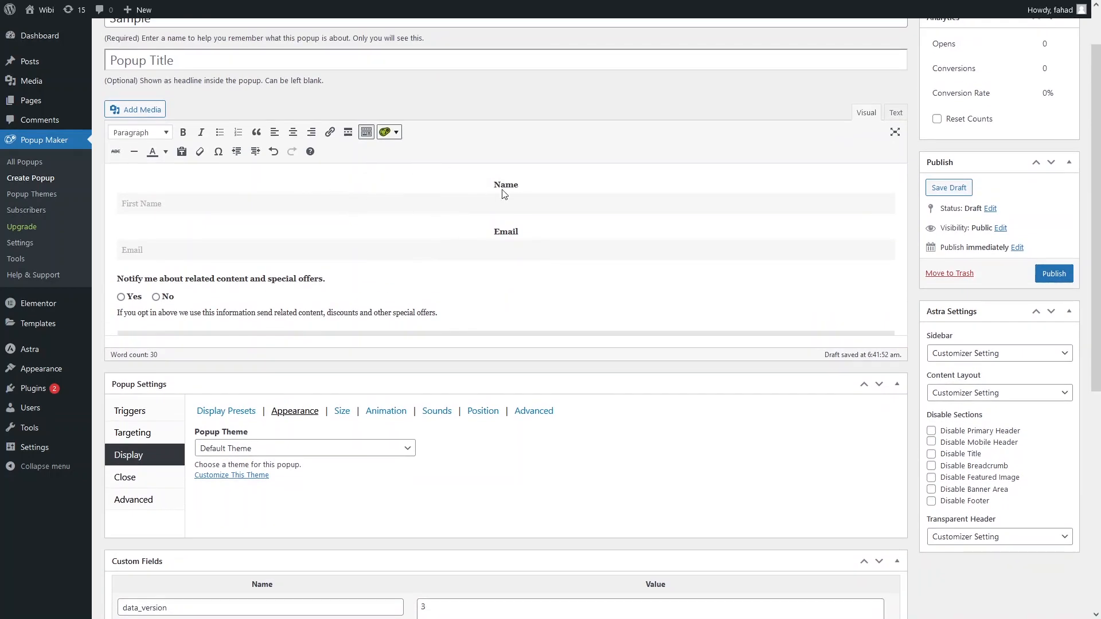
pyautogui.click(136, 173)
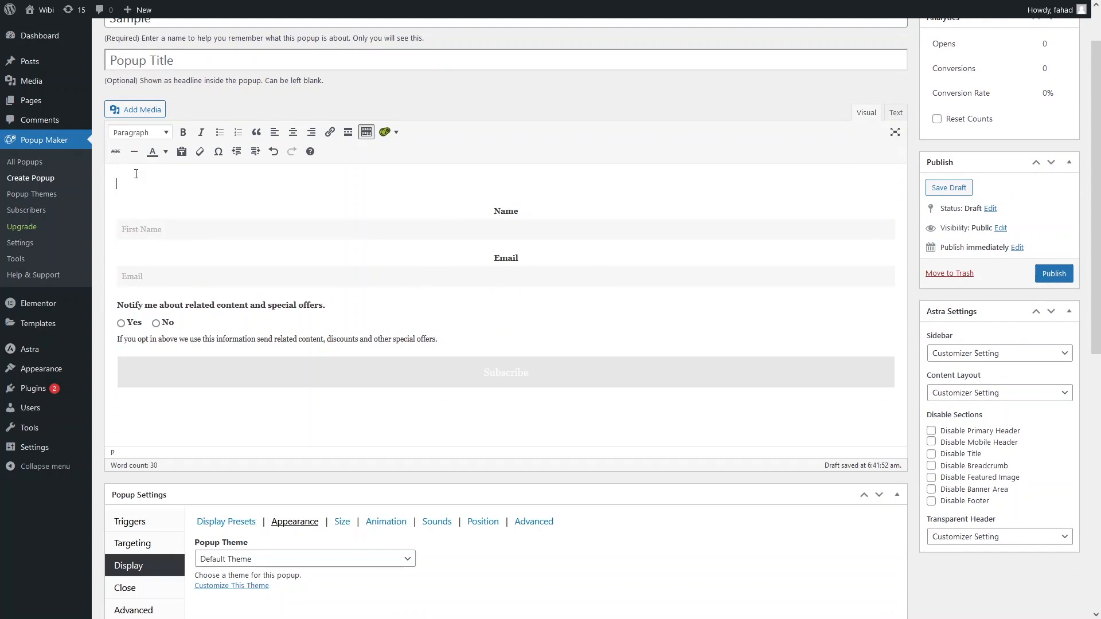
# Add the text "Sign Up" on the empty line above the form and make it centred and bold.
pyautogui.write('Sign Up')
pyautogui.hotkey('shift', 'Left')
pyautogui.hotkey('shift', 'Left')
pyautogui.hotkey('shift', 'Left')
pyautogui.hotkey('shift', 'Left')
pyautogui.hotkey('shift', 'Left')
pyautogui.hotkey('shift', 'Left')
pyautogui.hotkey('shift', 'Left')
pyautogui.click(293, 132)
pyautogui.click(183, 132)
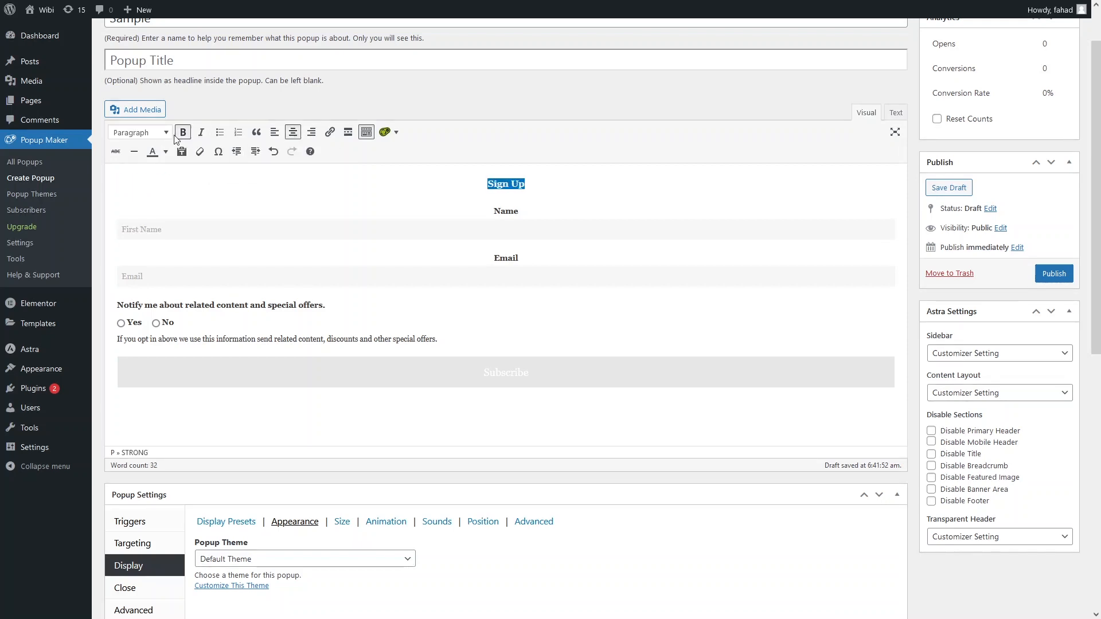
# Format the Sign Up line as Heading 2.
pyautogui.click(169, 136)
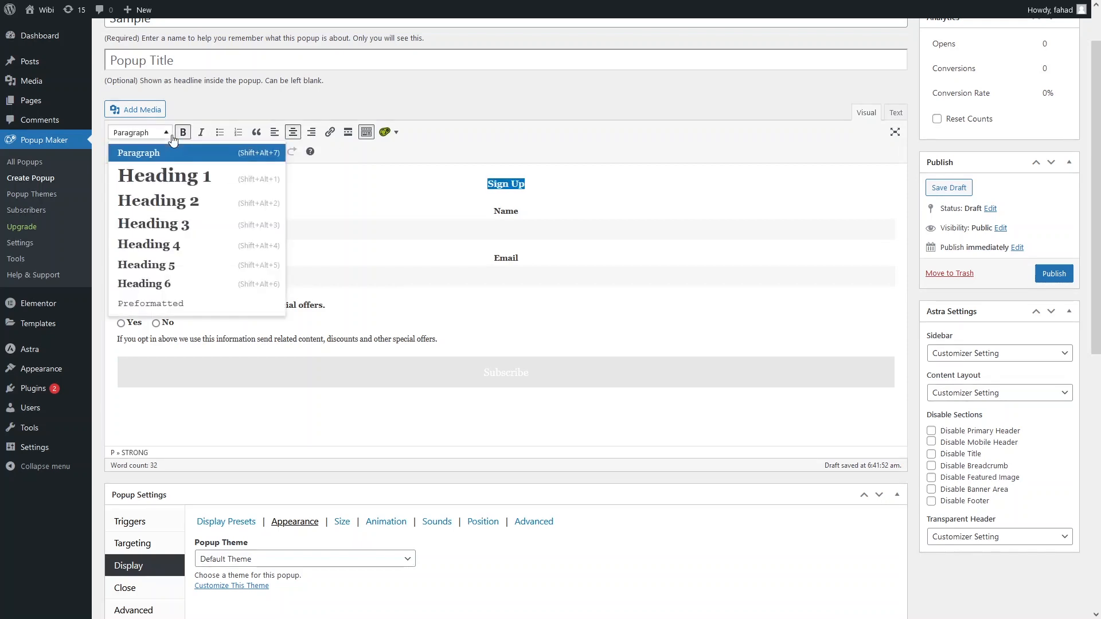
pyautogui.click(181, 202)
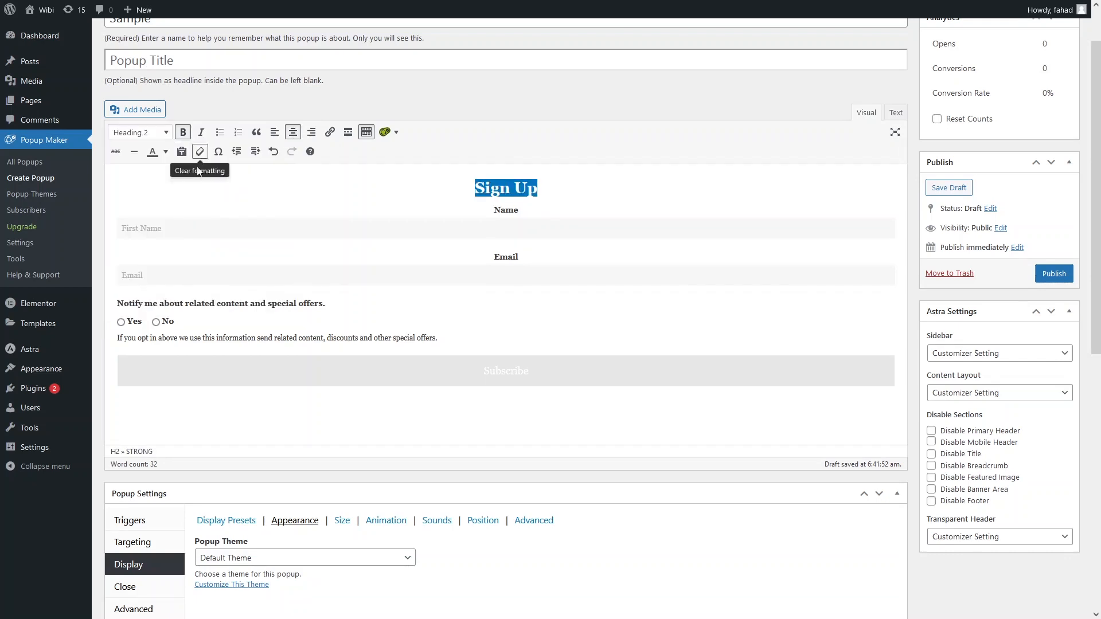
pyautogui.click(214, 211)
pyautogui.scroll(-1, 277, 308)
pyautogui.scroll(1, 277, 307)
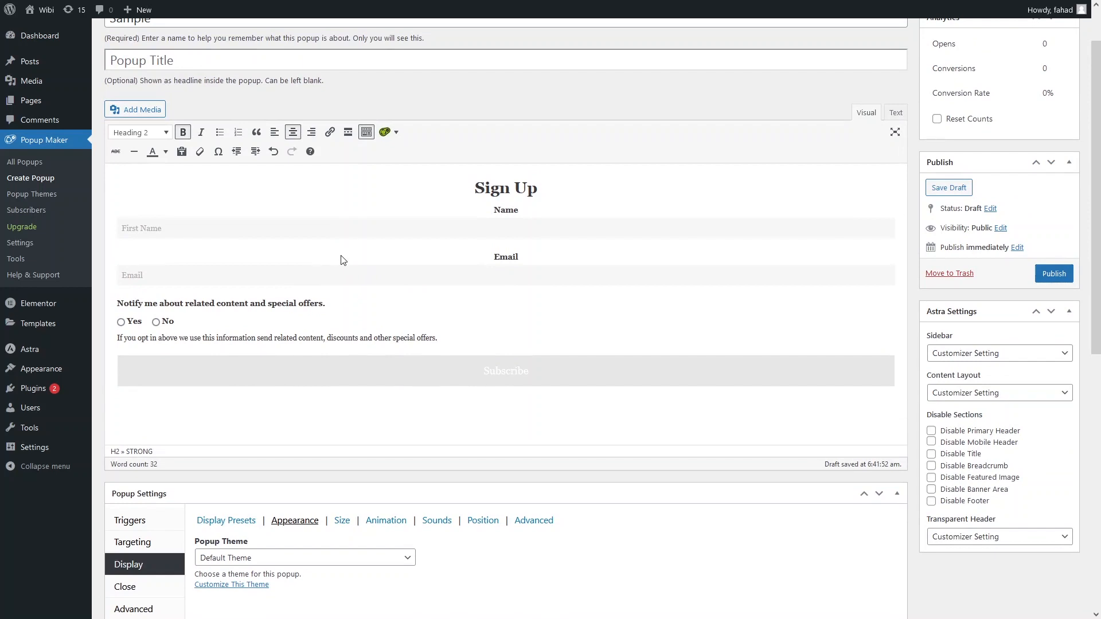
# Try inserting call-to-action-pic.jpg from the media library directly before the Sign Up text, and remove it again.
pyautogui.click(158, 118)
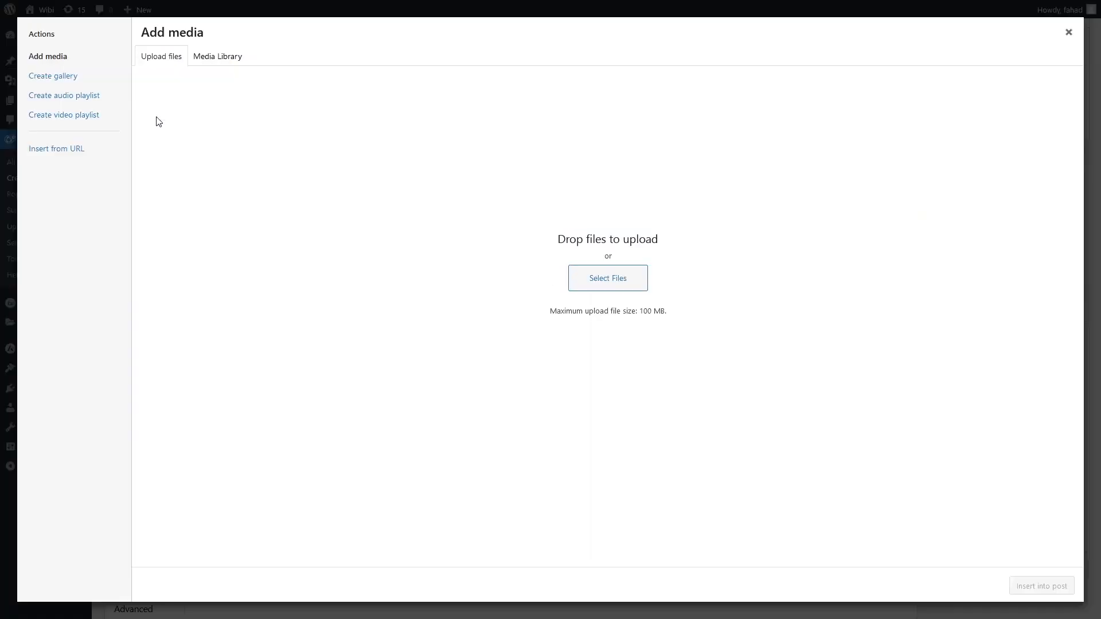
pyautogui.click(211, 62)
pyautogui.click(190, 148)
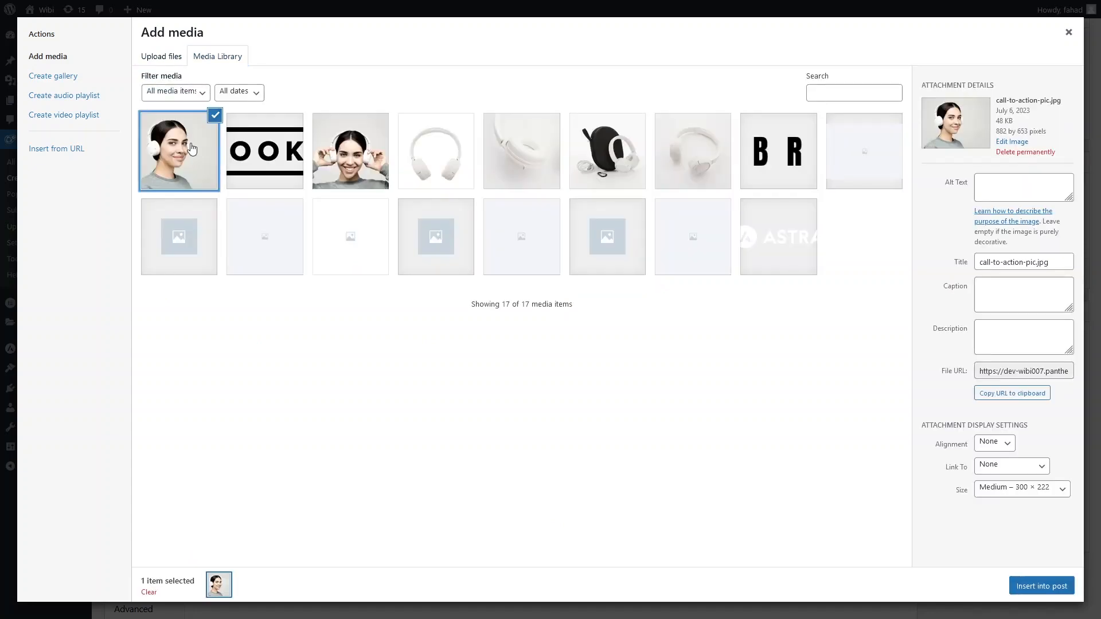
pyautogui.click(1048, 591)
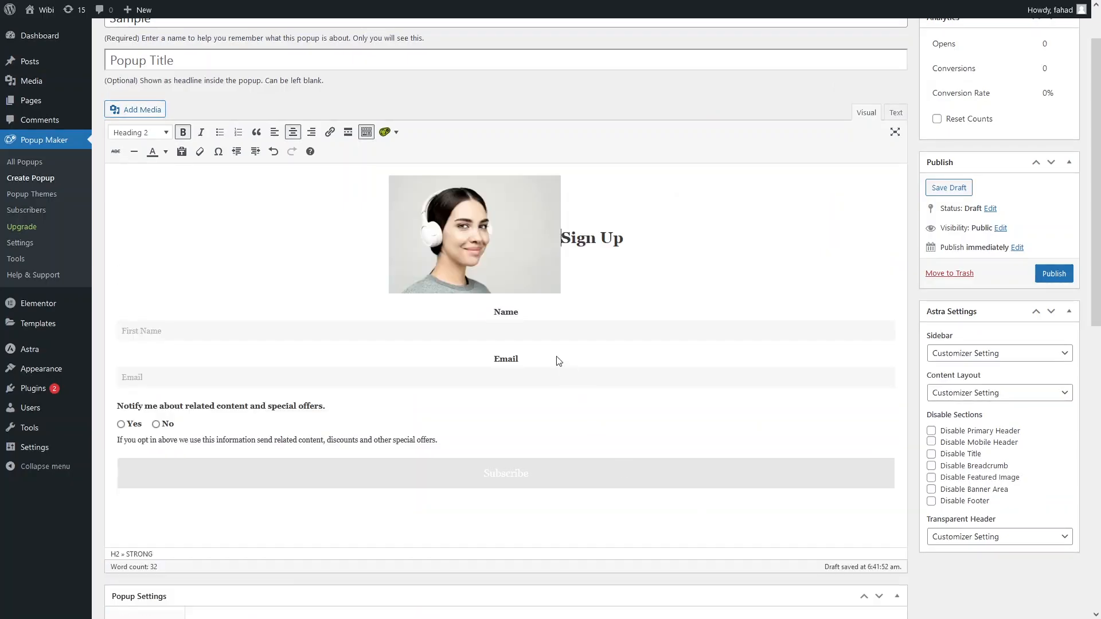
pyautogui.scroll(-1, 554, 165)
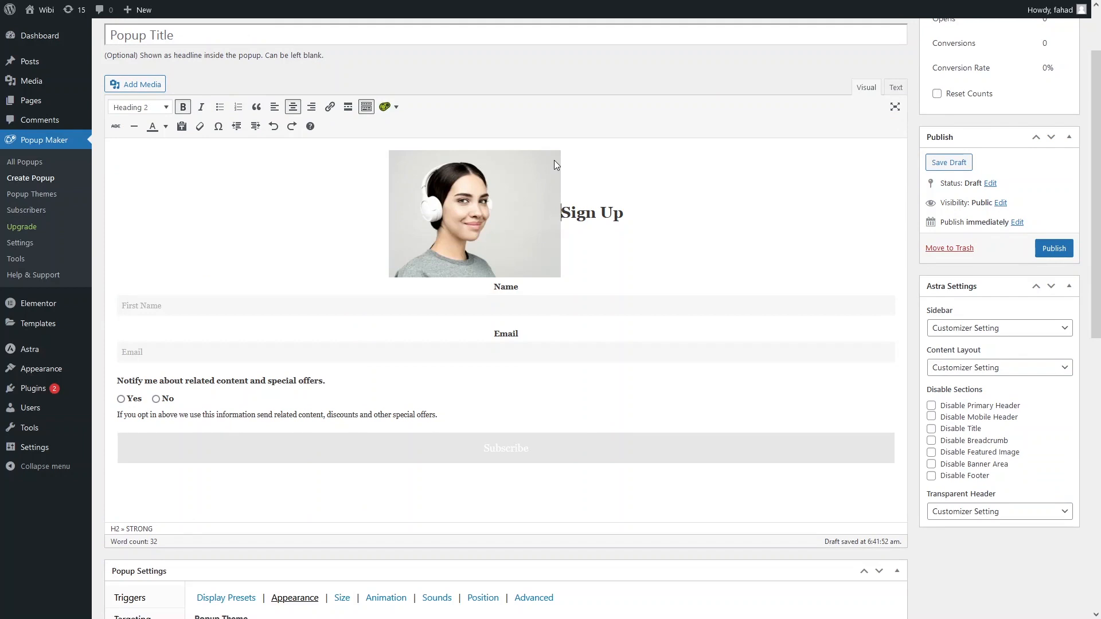
pyautogui.press('BackSpace')
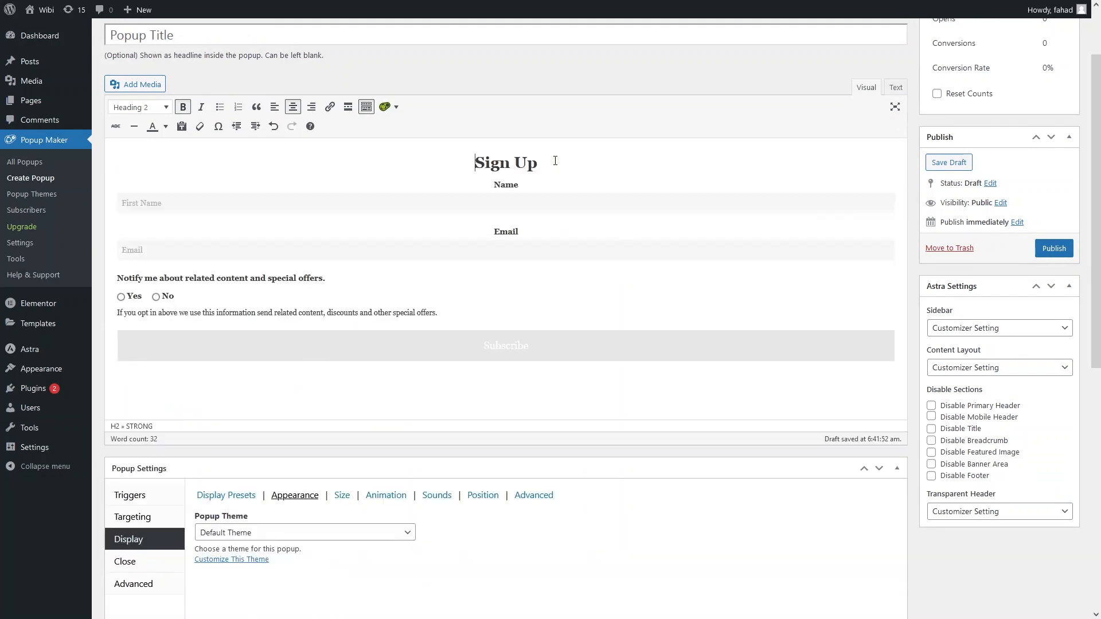
# Insert call-to-action-pic.jpg from the media library, centred below the Sign Up heading, and add an empty line after the heading.
pyautogui.press('Return')
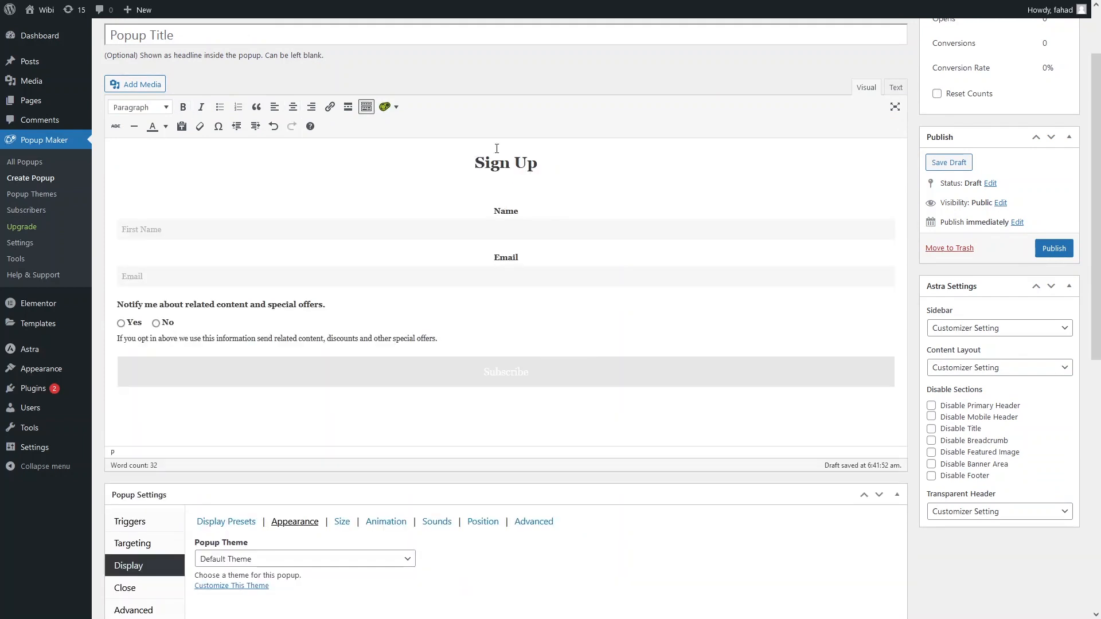
pyautogui.click(116, 87)
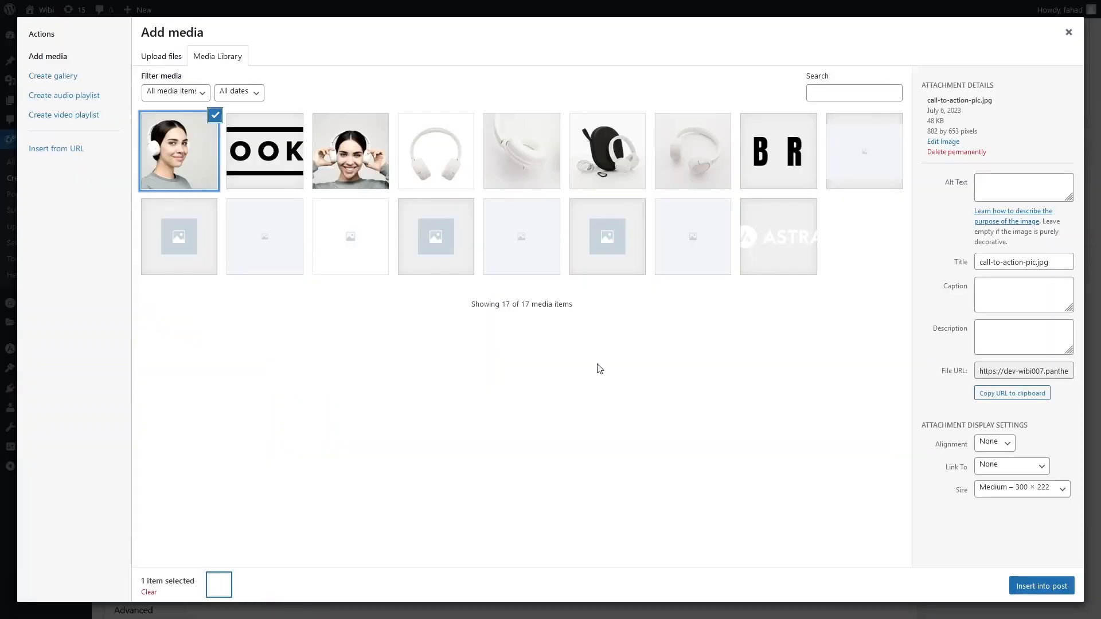
pyautogui.click(1041, 586)
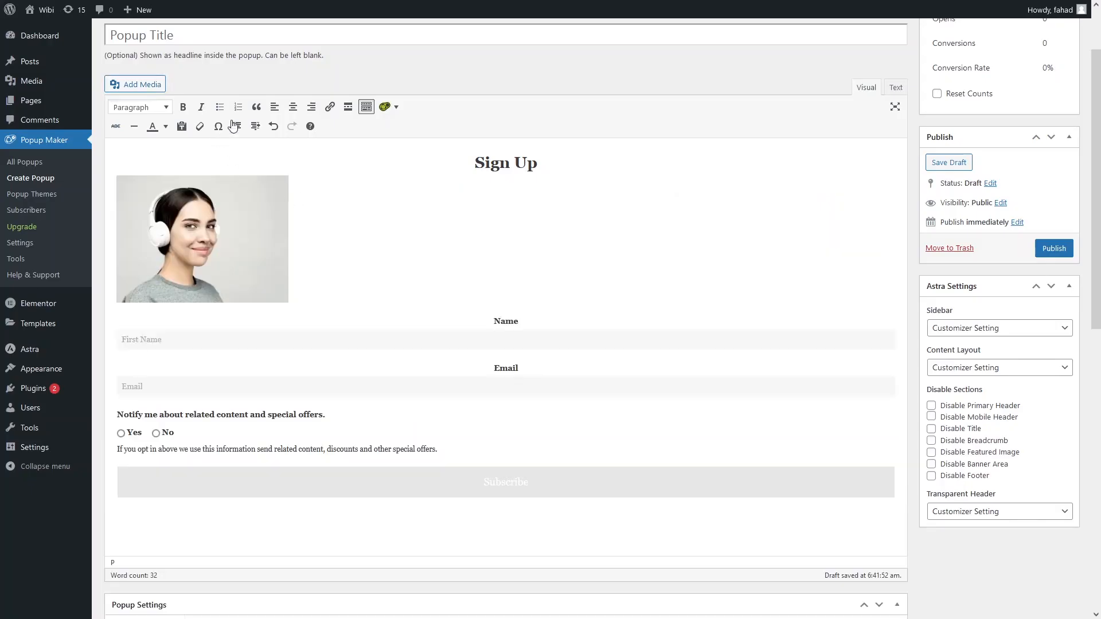
pyautogui.click(293, 108)
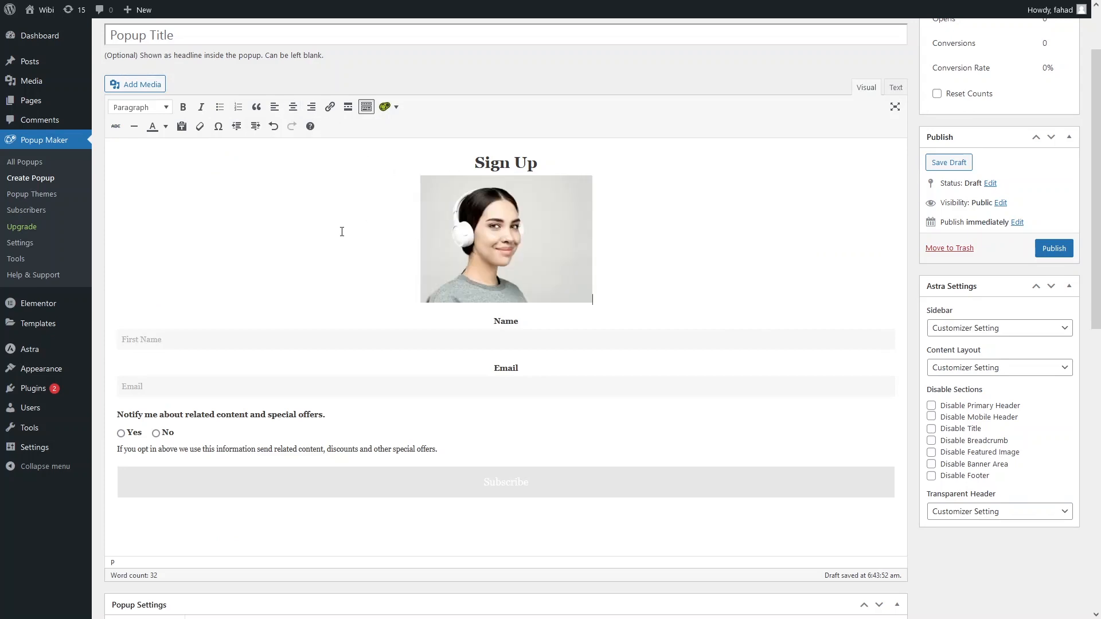
pyautogui.scroll(-1, 342, 232)
pyautogui.scroll(1, 341, 231)
pyautogui.click(538, 163)
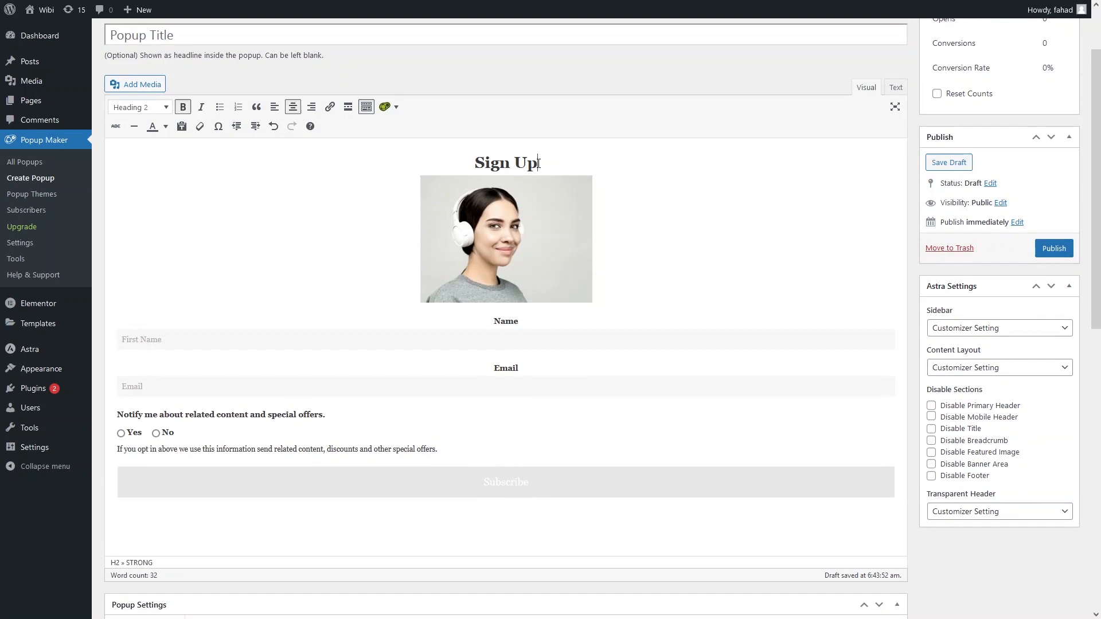
pyautogui.press('Return')
# Add a Time Delay / Auto Open trigger with a delay of 2000 and a cookie that stops repeat display On Popup Close.
pyautogui.scroll(-5, 428, 251)
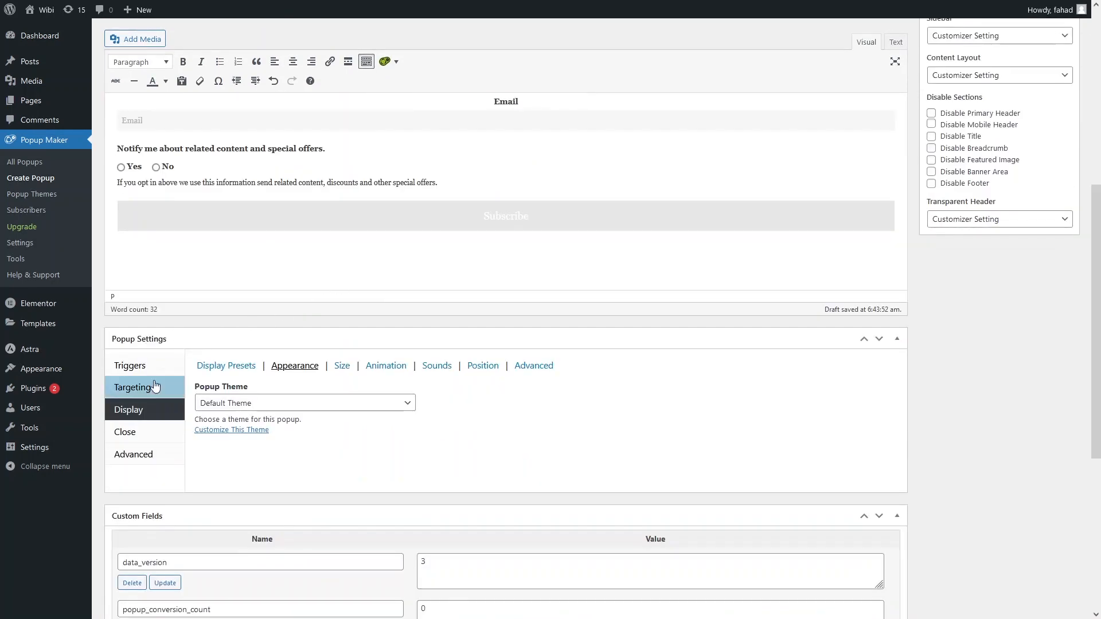
pyautogui.click(141, 367)
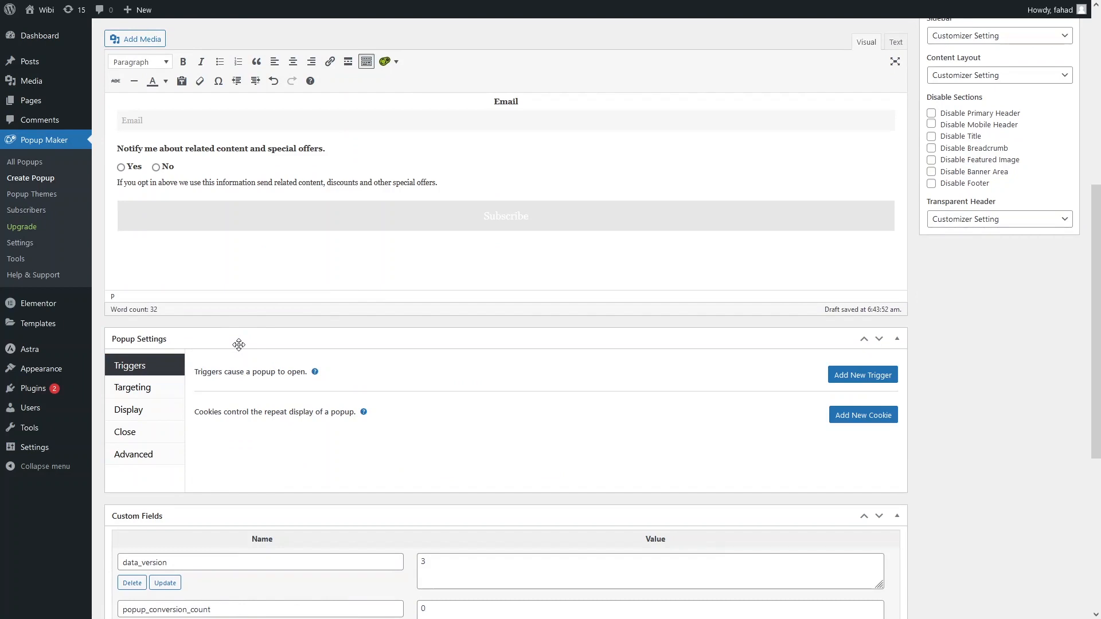
pyautogui.click(860, 382)
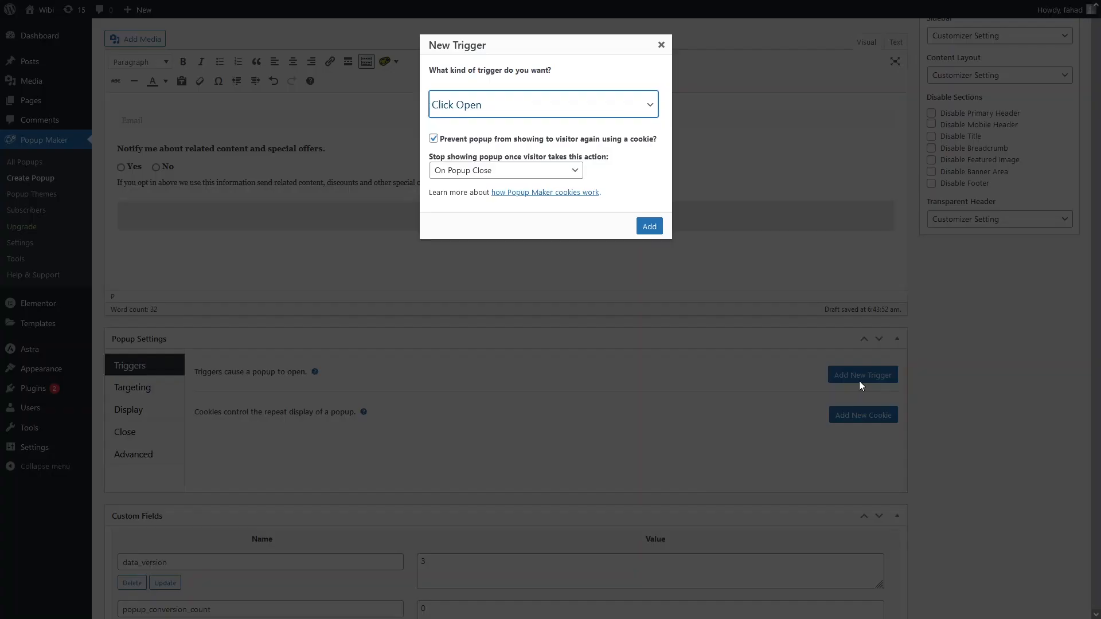
pyautogui.click(589, 108)
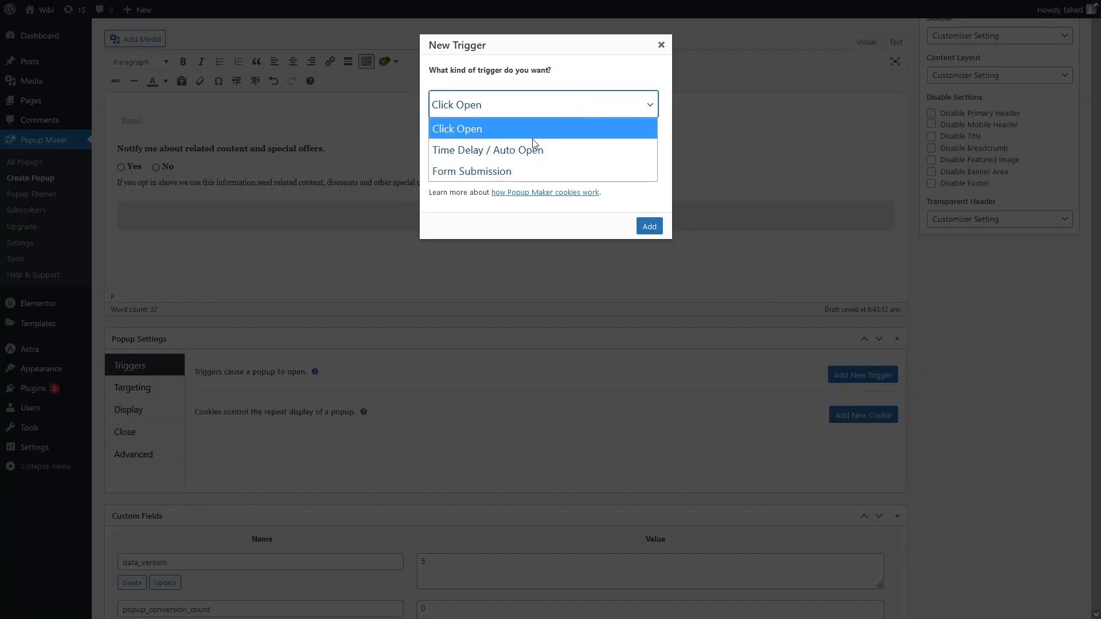
pyautogui.click(452, 150)
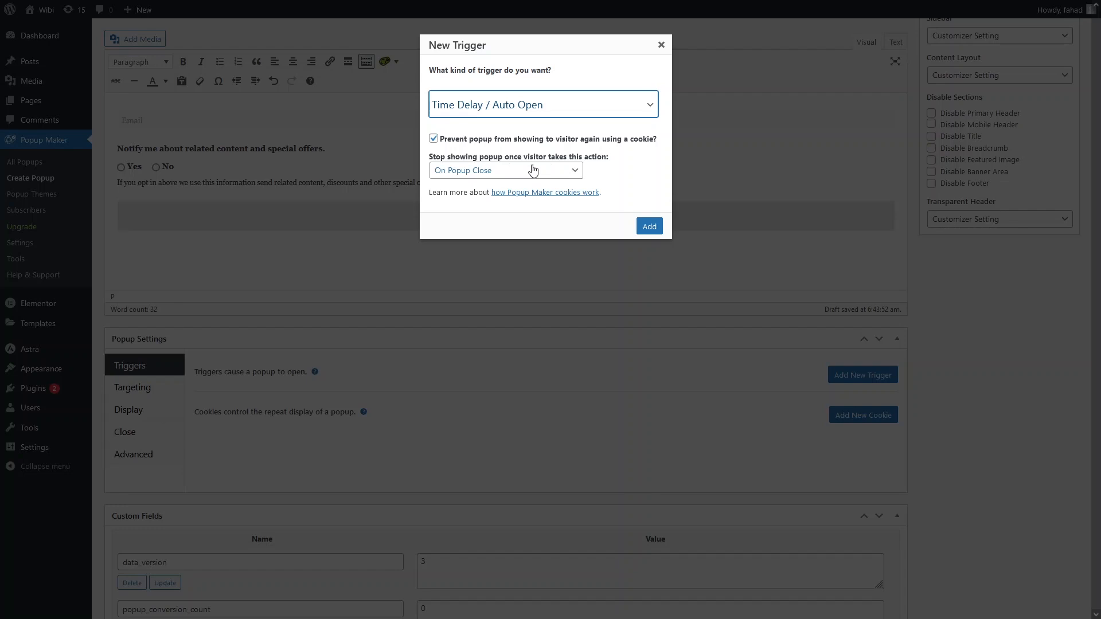
pyautogui.click(555, 170)
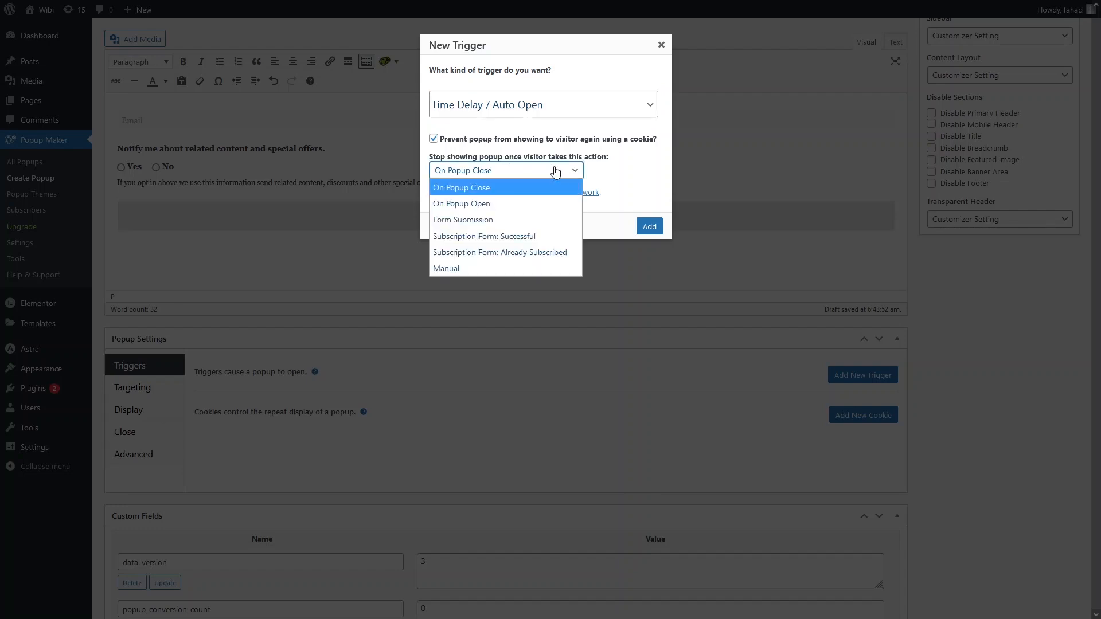
pyautogui.click(494, 188)
pyautogui.click(650, 226)
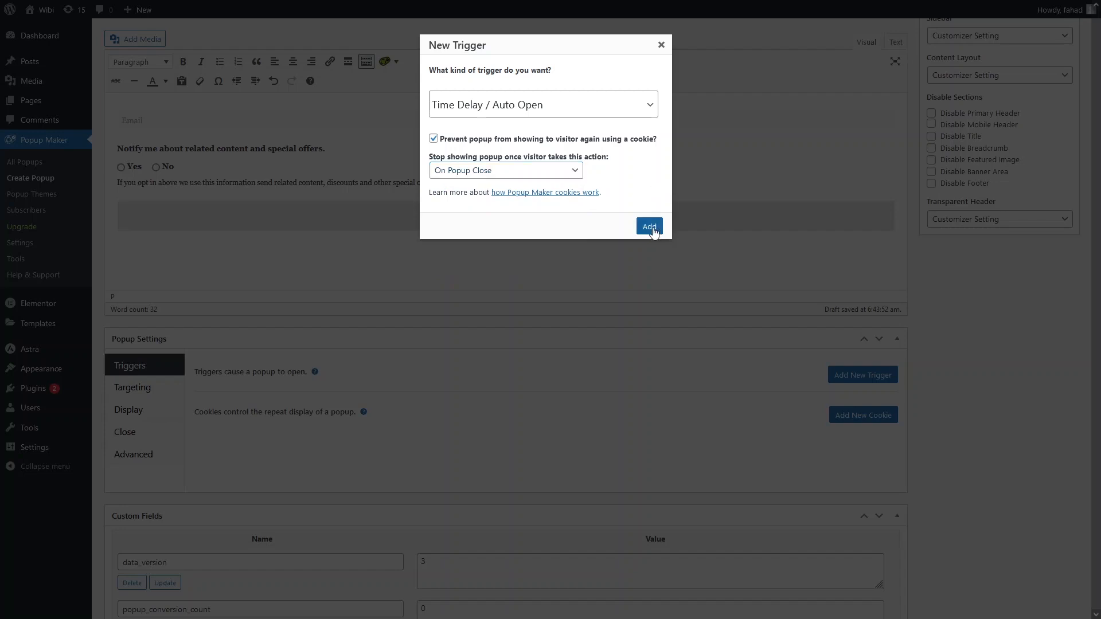
pyautogui.moveTo(473, 86); pyautogui.dragTo(486, 91)
pyautogui.click(668, 209)
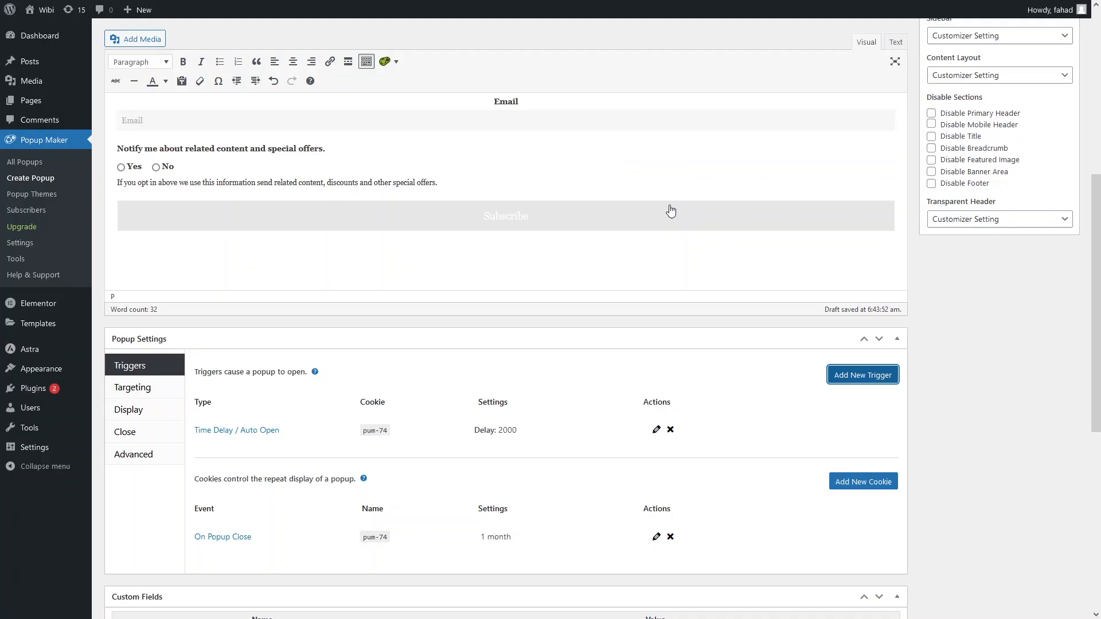
# Target the popup to the Home Page and disable it on tablet and mobile devices.
pyautogui.scroll(-1, 646, 297)
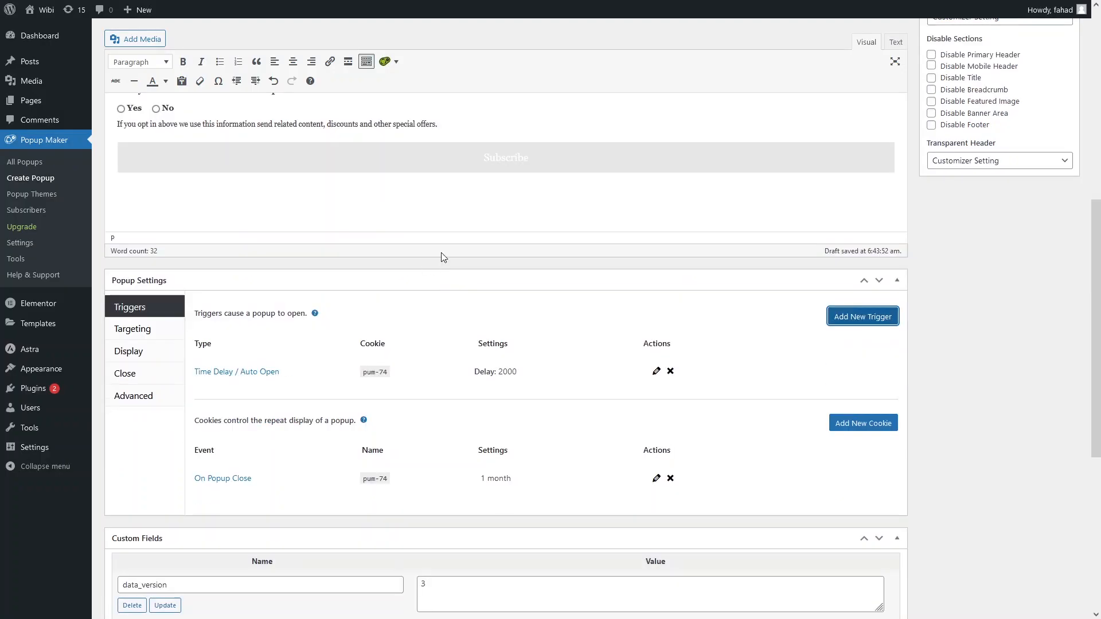
pyautogui.click(148, 328)
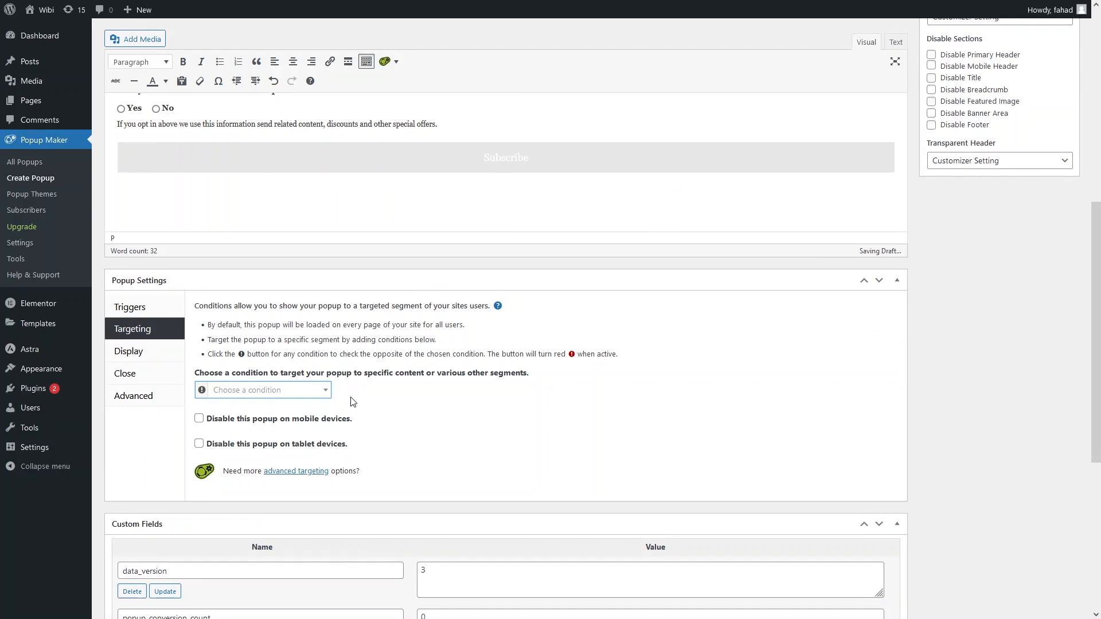
pyautogui.scroll(-1, 353, 401)
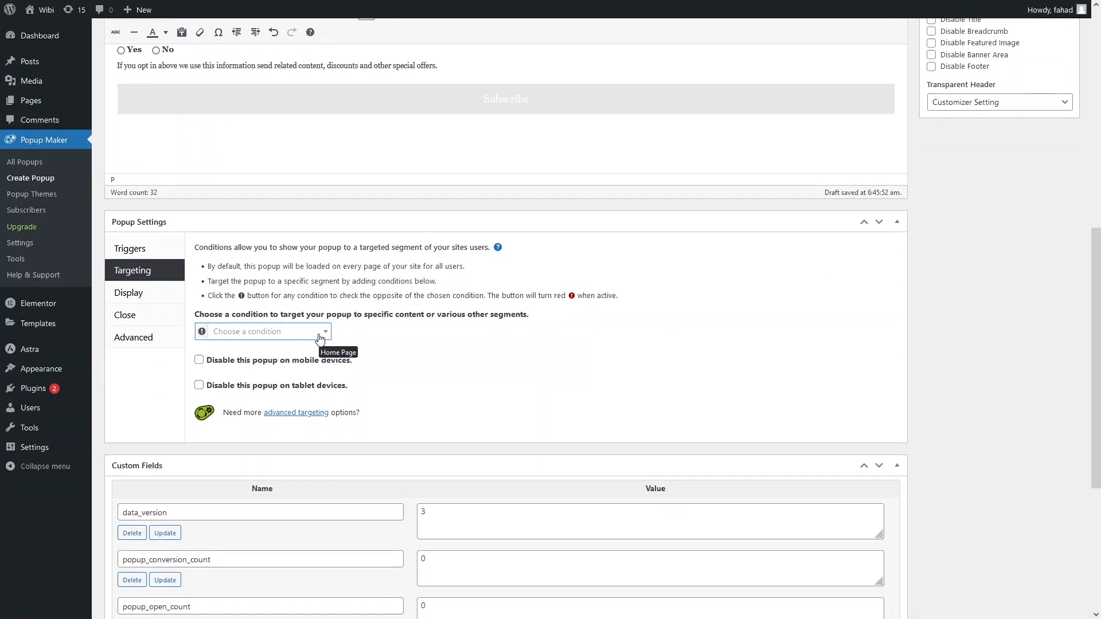
pyautogui.click(320, 337)
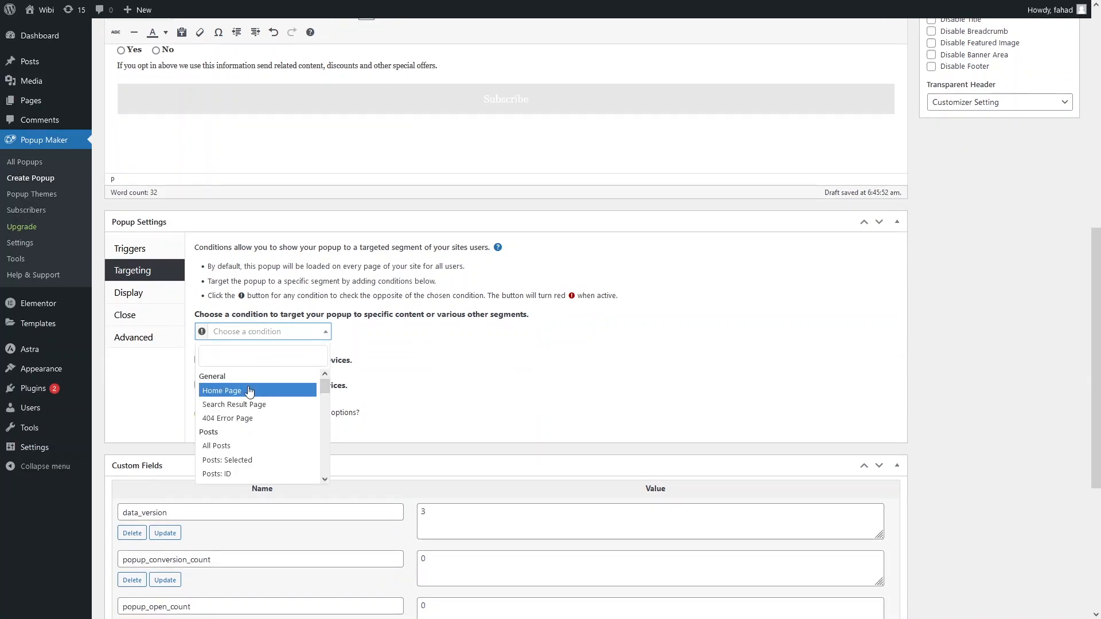
pyautogui.click(249, 392)
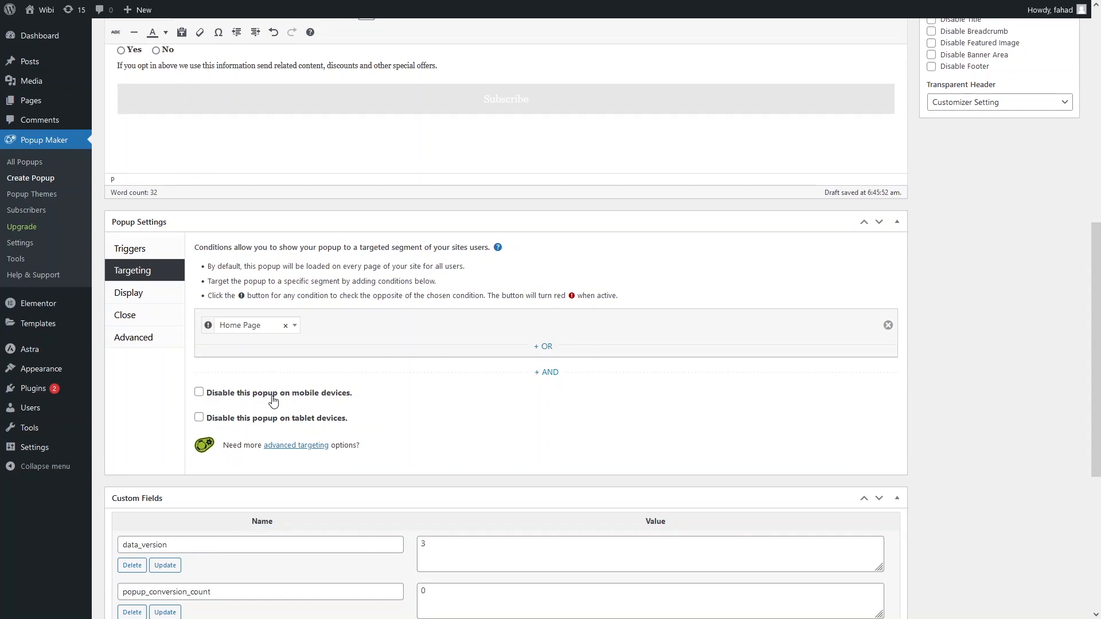
pyautogui.click(272, 421)
pyautogui.click(272, 396)
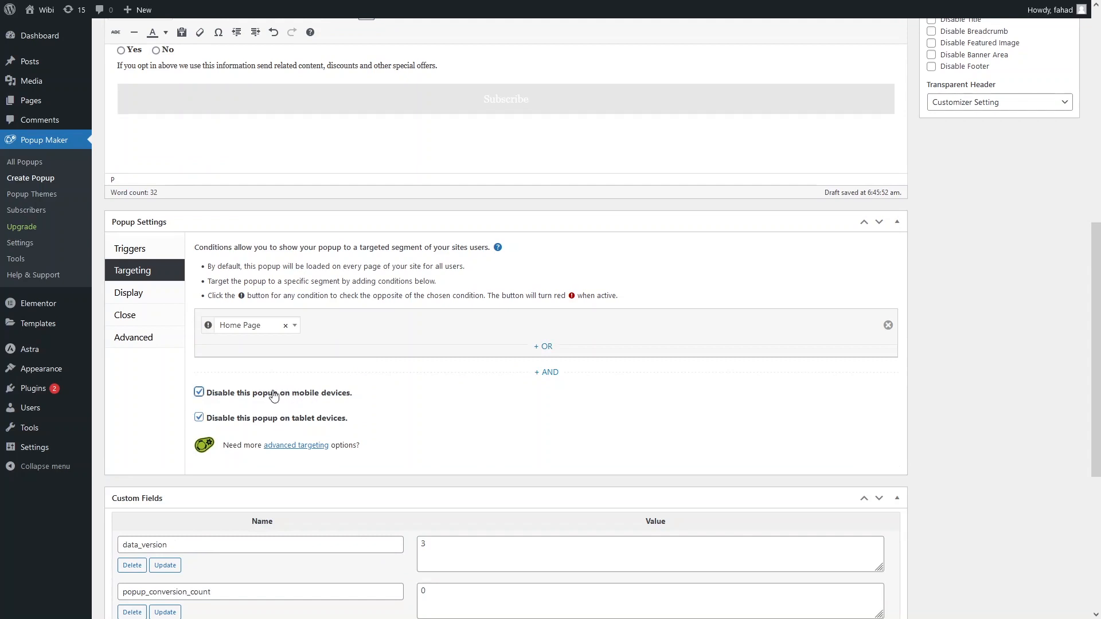
# Apply the Center Popup display preset and set the popup theme to Light Box.
pyautogui.click(124, 304)
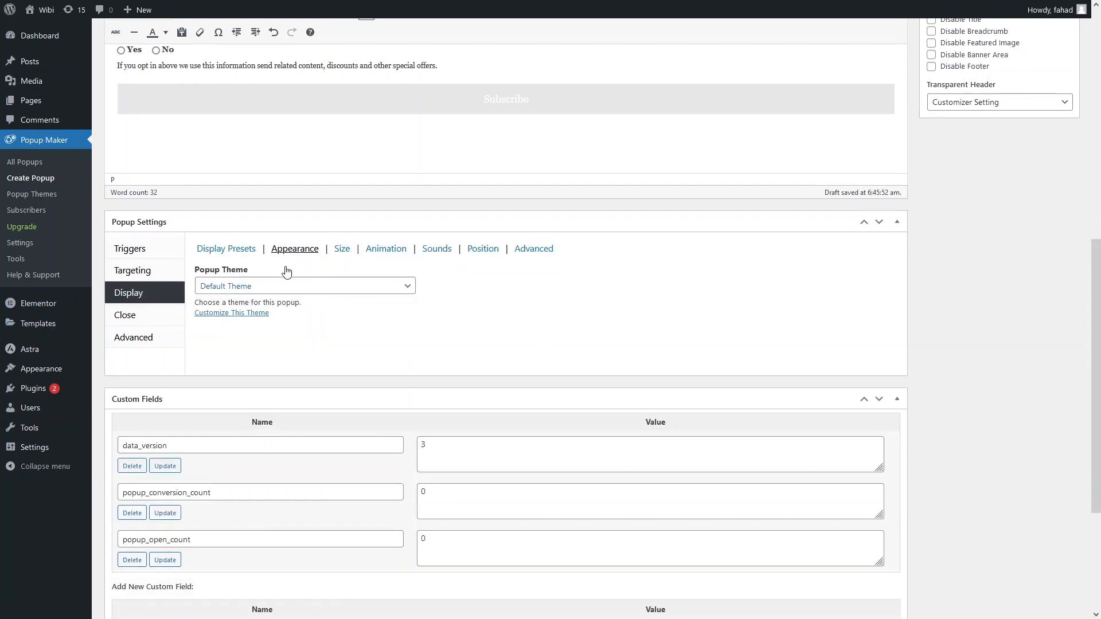
pyautogui.click(223, 252)
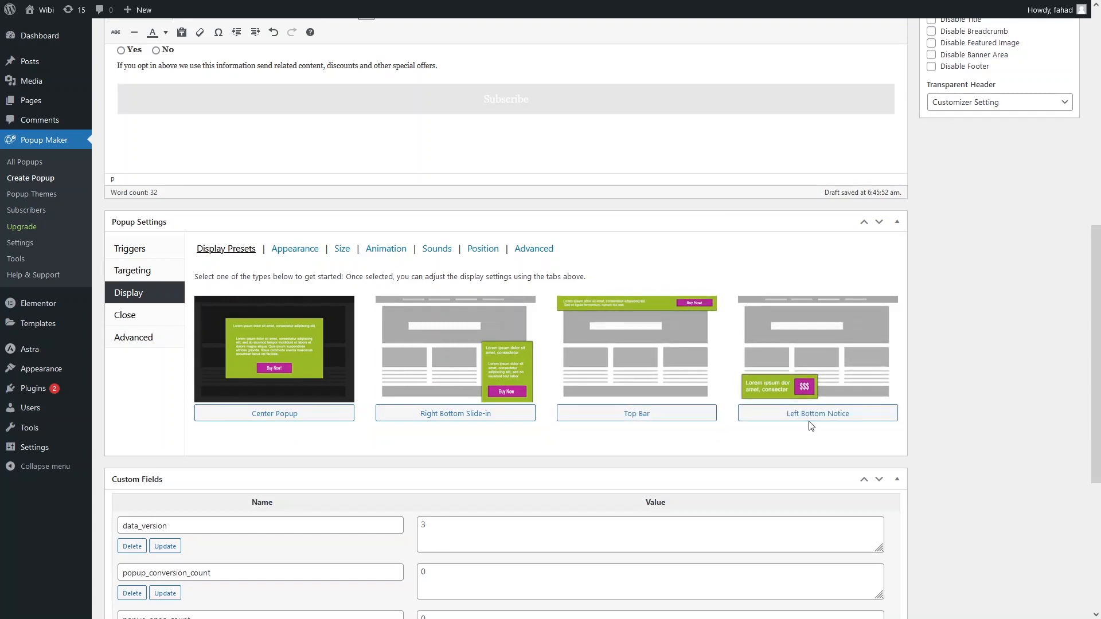
pyautogui.click(256, 416)
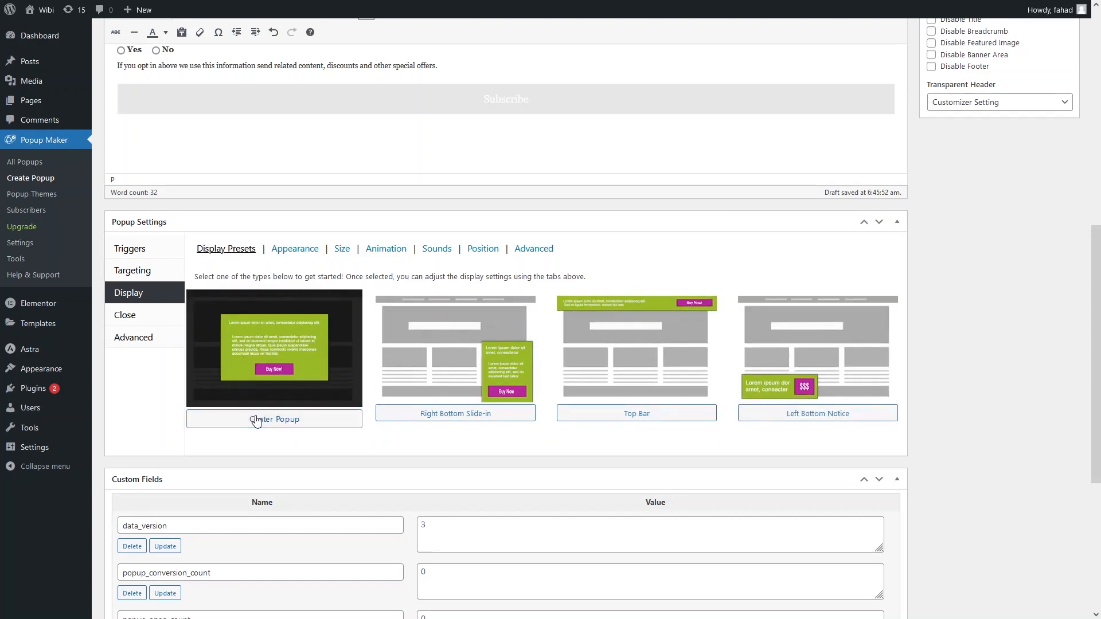
pyautogui.click(285, 251)
pyautogui.click(298, 285)
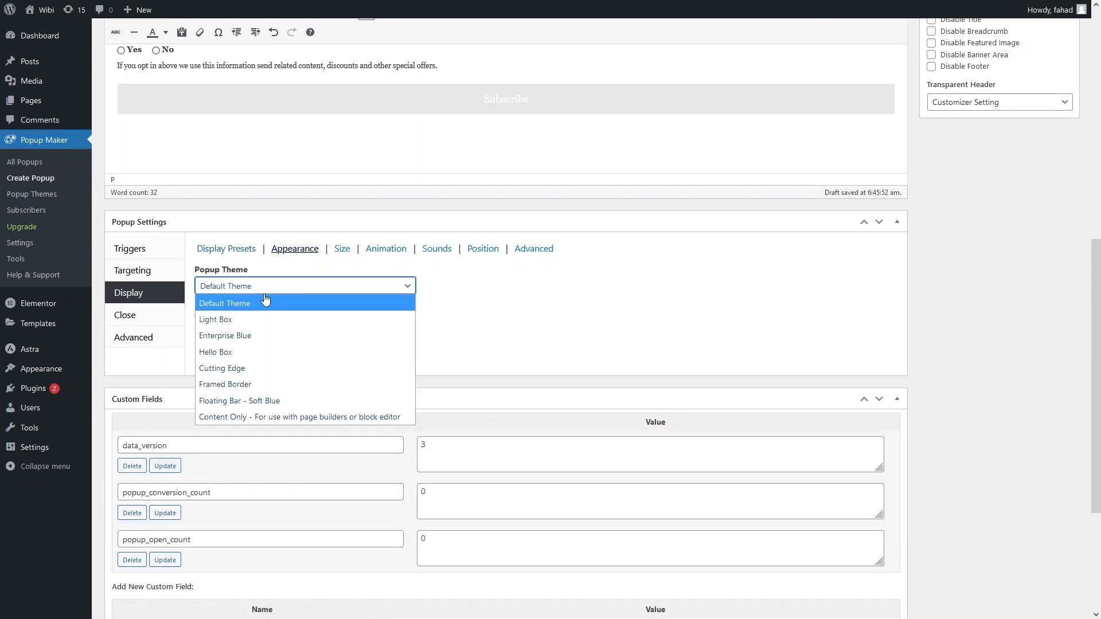
pyautogui.click(273, 316)
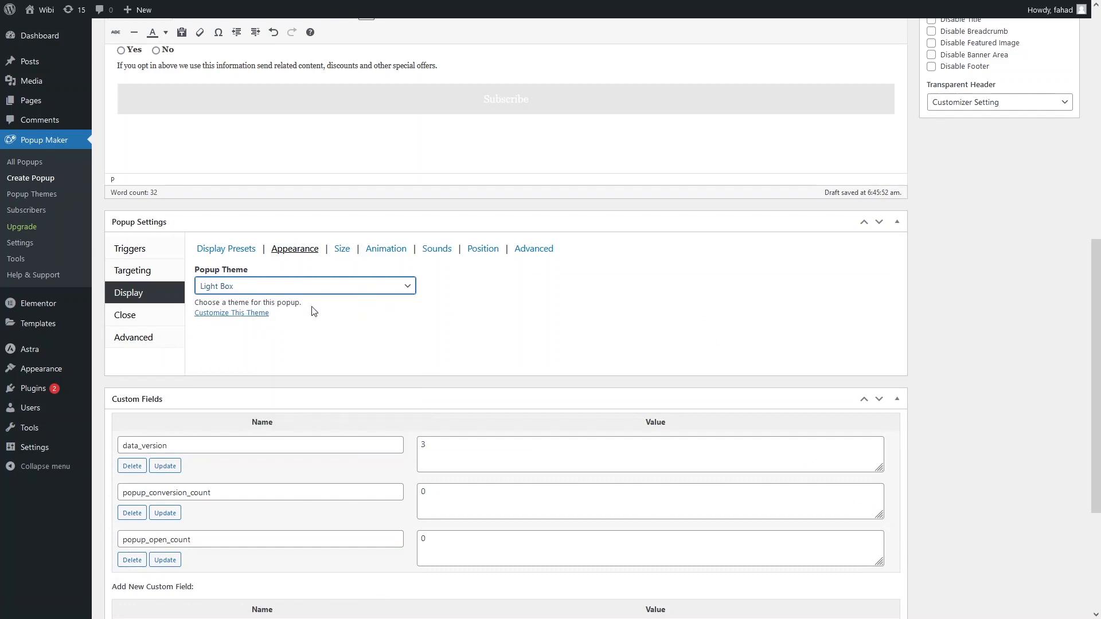
# Review the popup's display settings for size, animation type and speed, opening sound, position and advanced options.
pyautogui.click(347, 250)
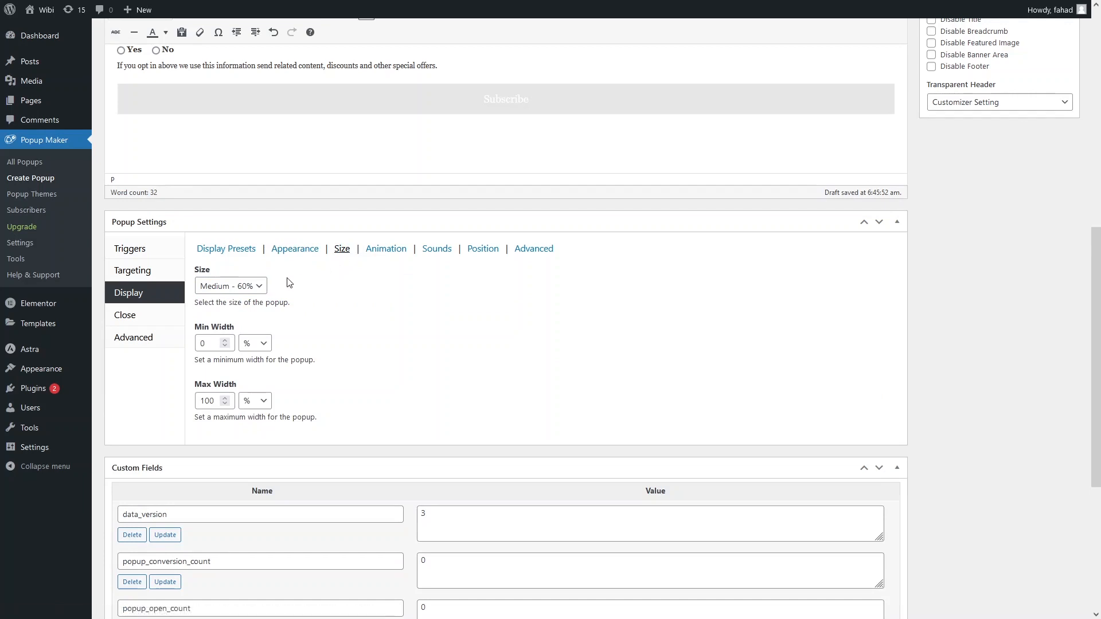
pyautogui.click(384, 249)
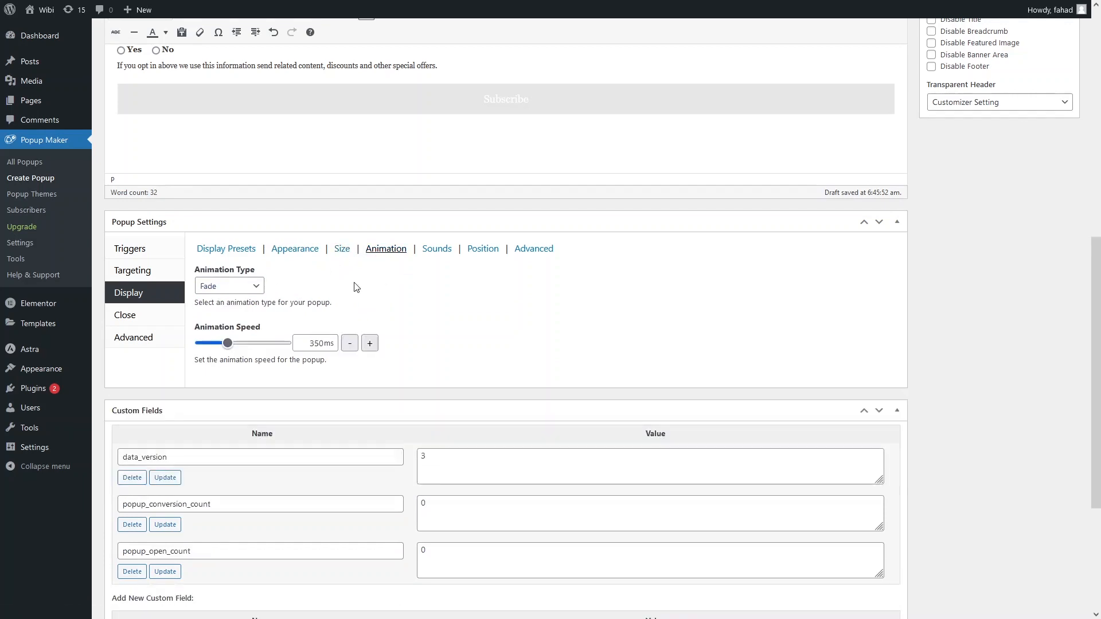
pyautogui.click(256, 288)
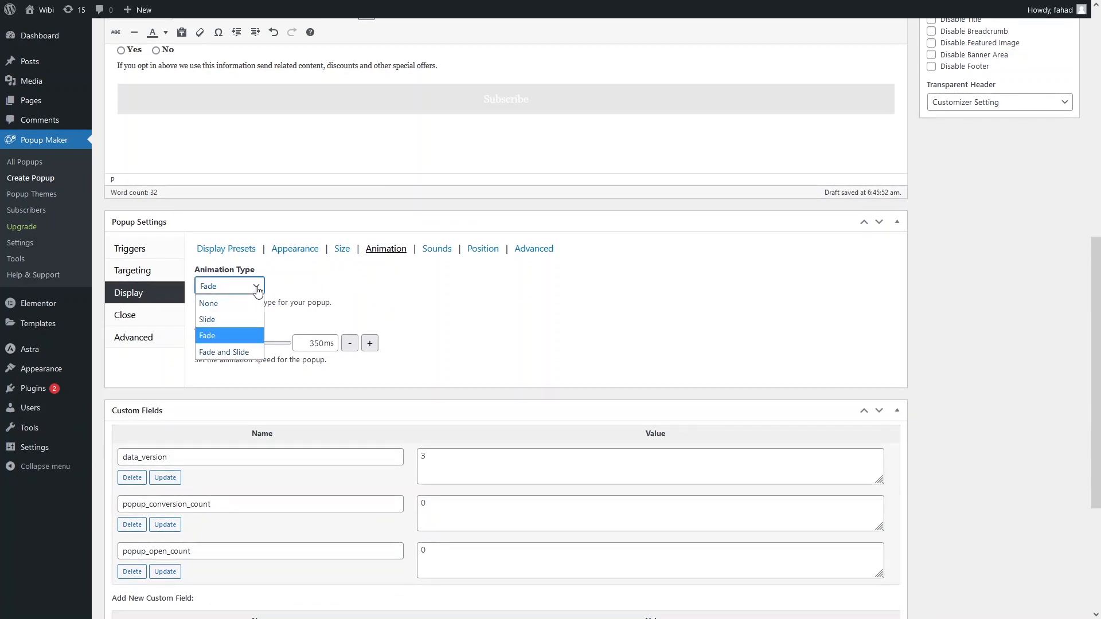
pyautogui.click(257, 288)
pyautogui.click(424, 252)
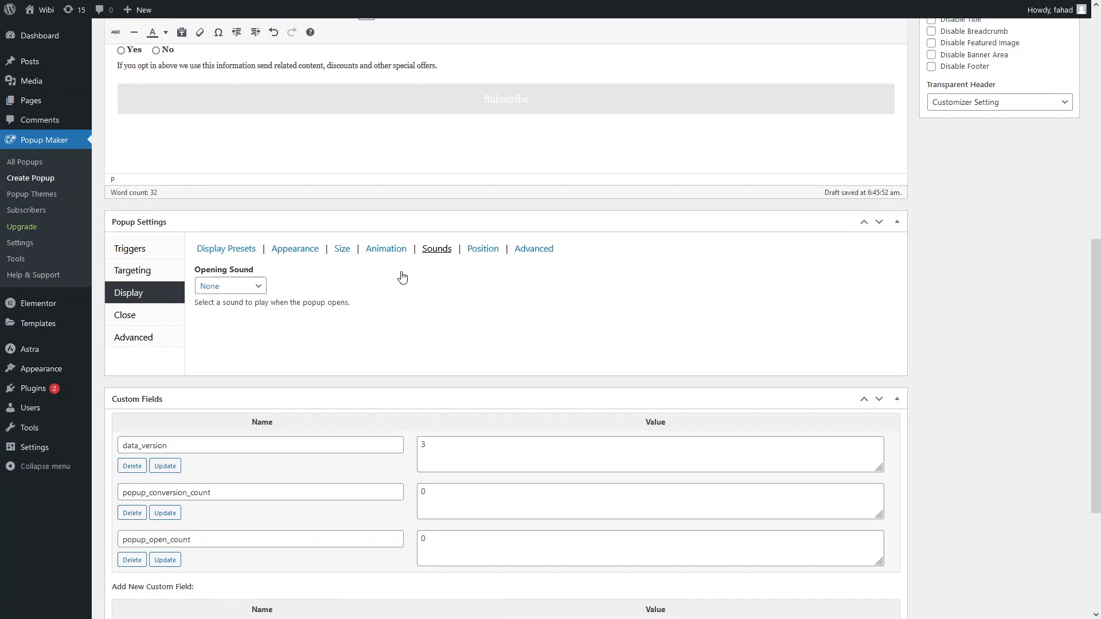
pyautogui.click(473, 252)
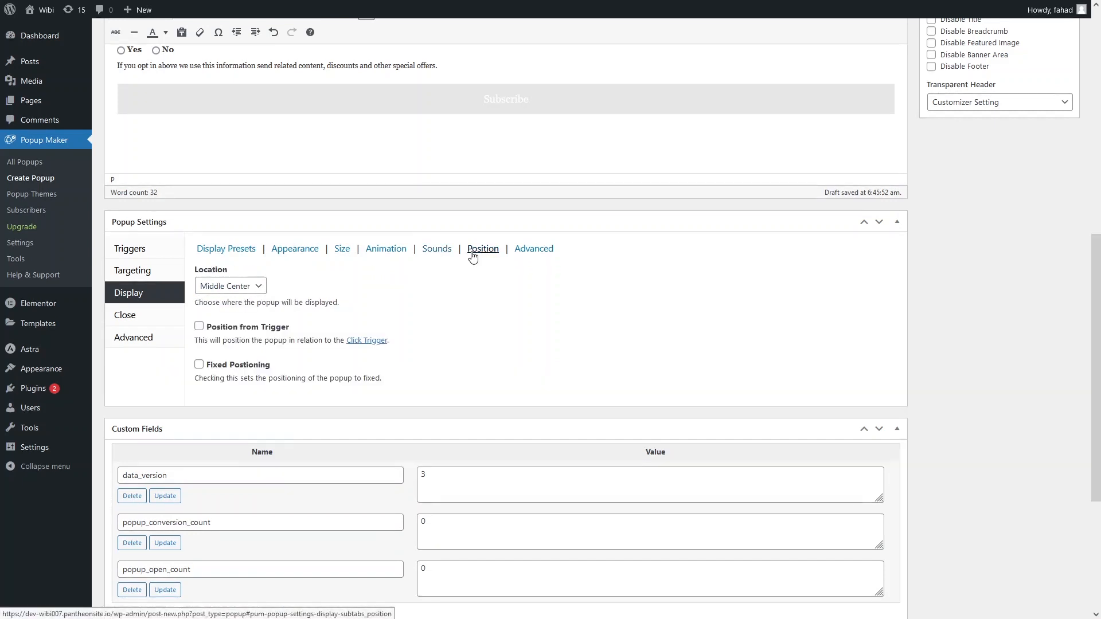
pyautogui.click(523, 252)
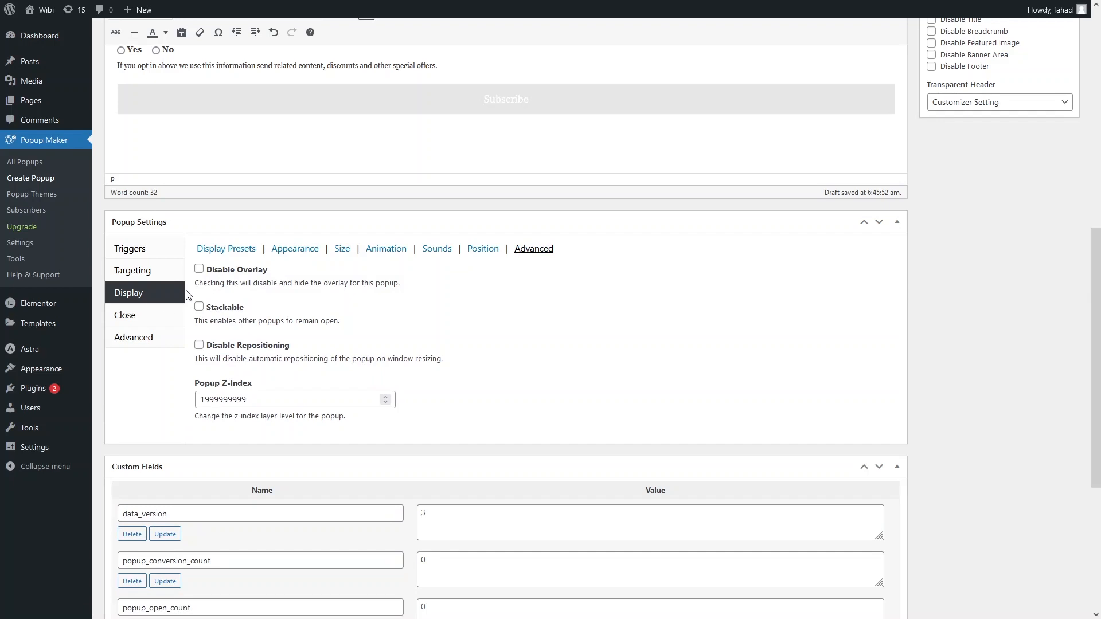
# Set the popup's close text to X, enable Close on Form Submission, and check the alternate closing methods.
pyautogui.click(166, 316)
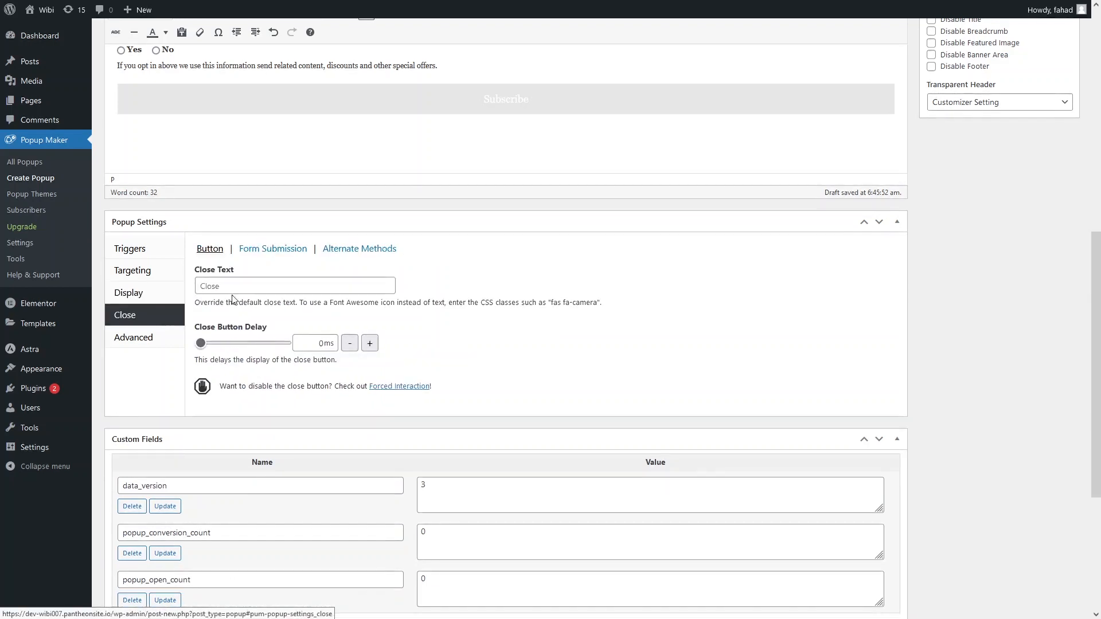
pyautogui.click(259, 293)
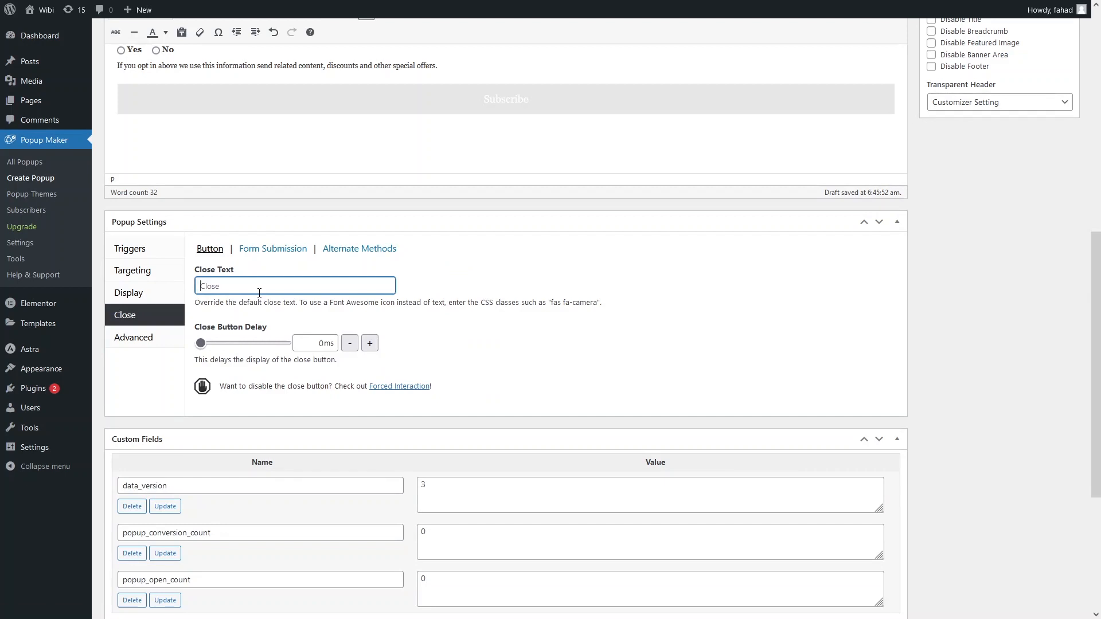
pyautogui.write('X')
pyautogui.click(272, 250)
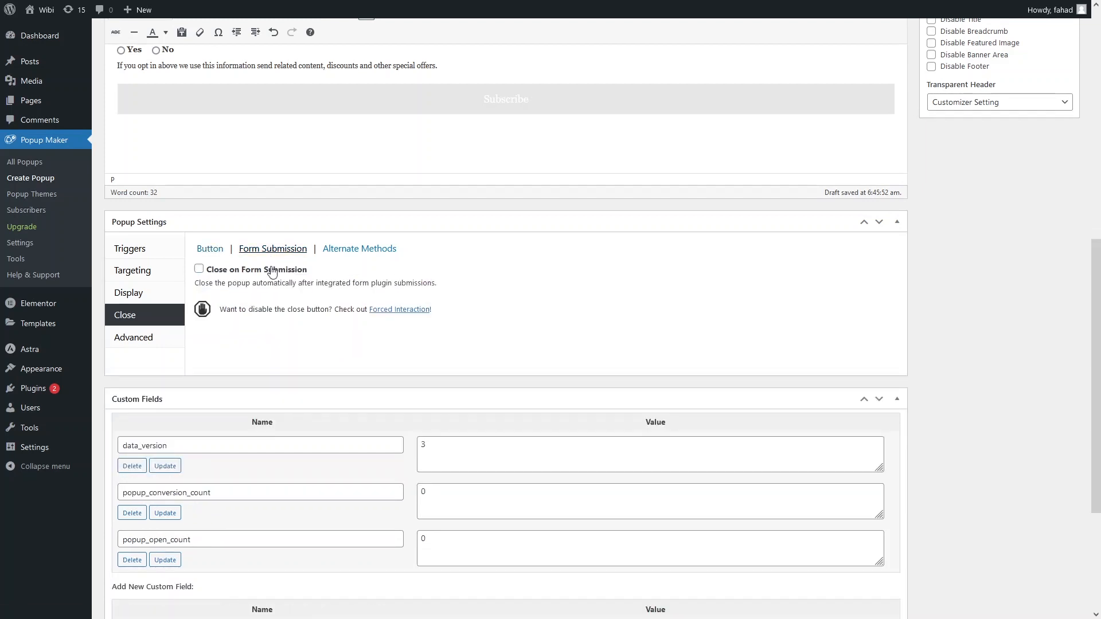
pyautogui.click(273, 273)
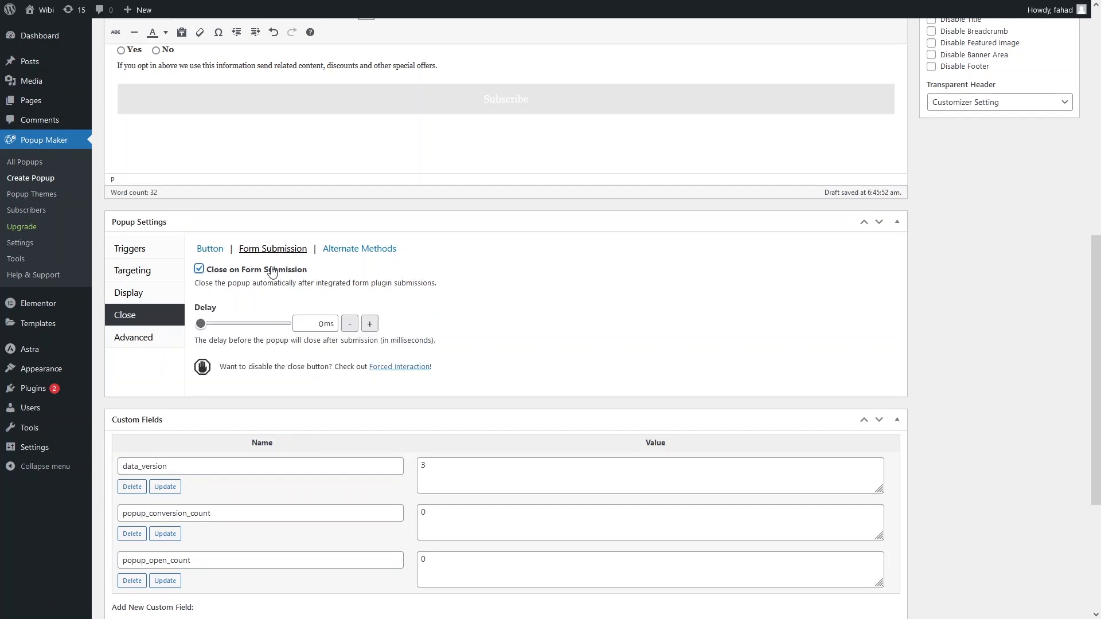
pyautogui.click(341, 252)
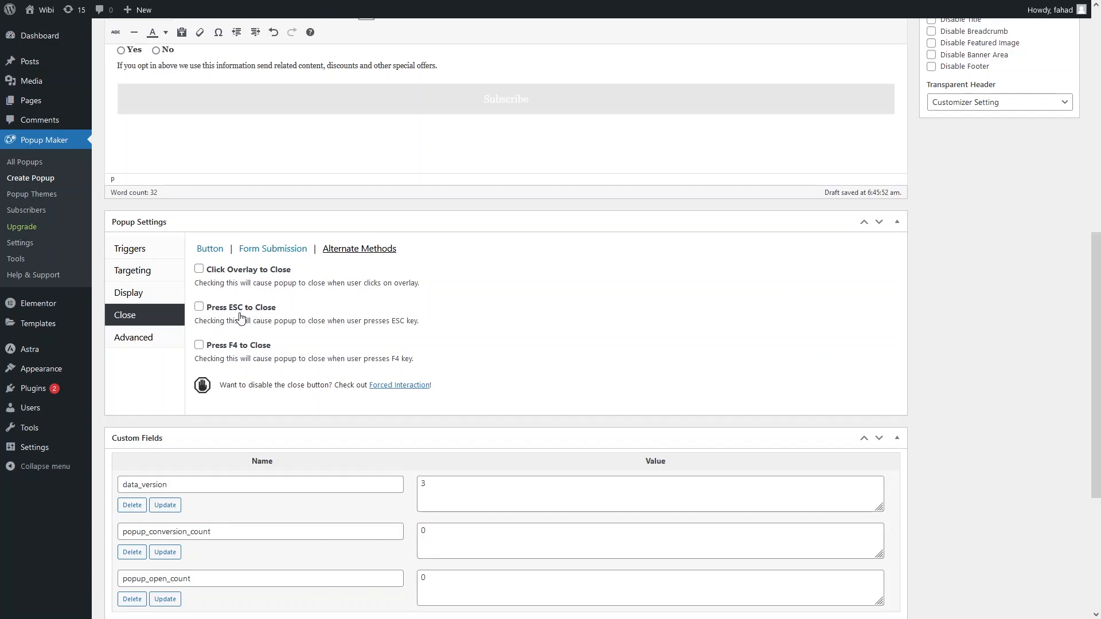
# Check the popup's advanced settings and publish the Sample popup.
pyautogui.click(146, 337)
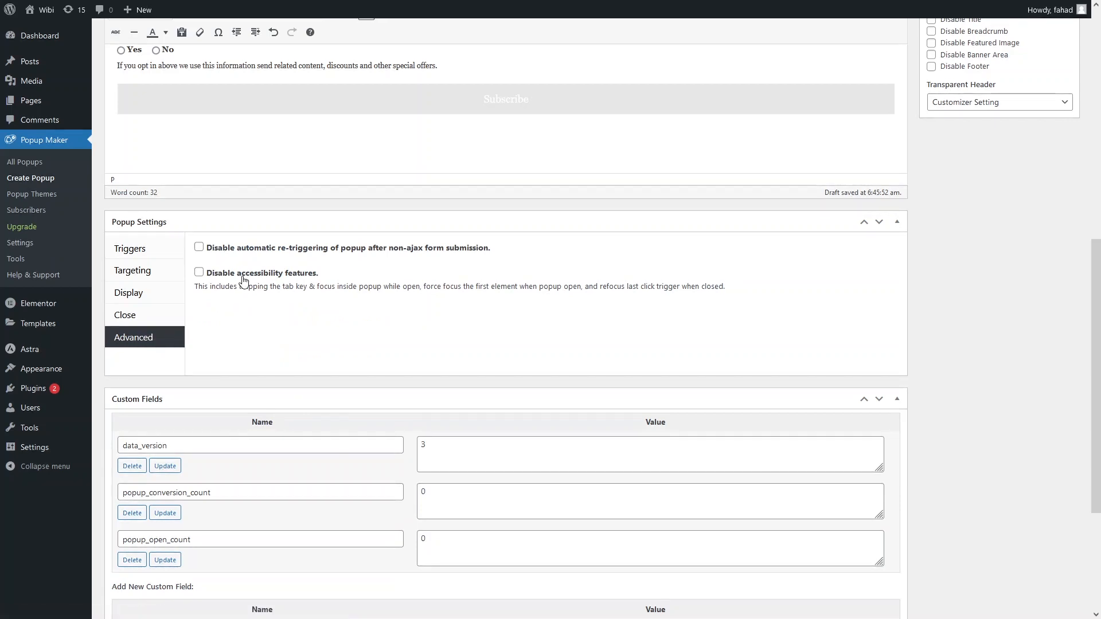
pyautogui.scroll(-4, 240, 310)
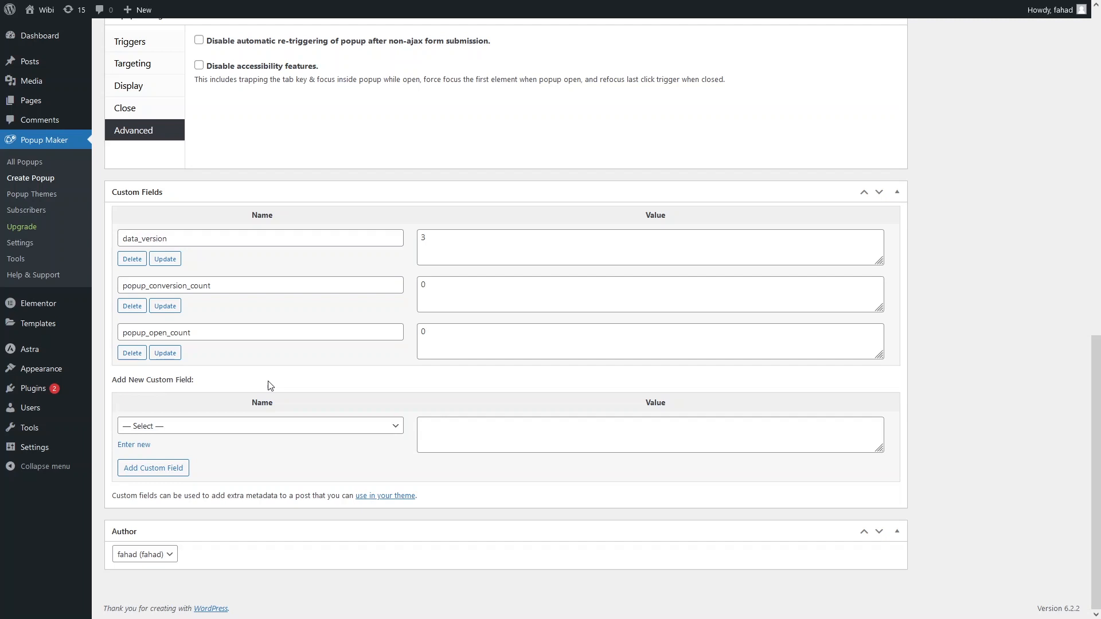
pyautogui.scroll(15, 270, 383)
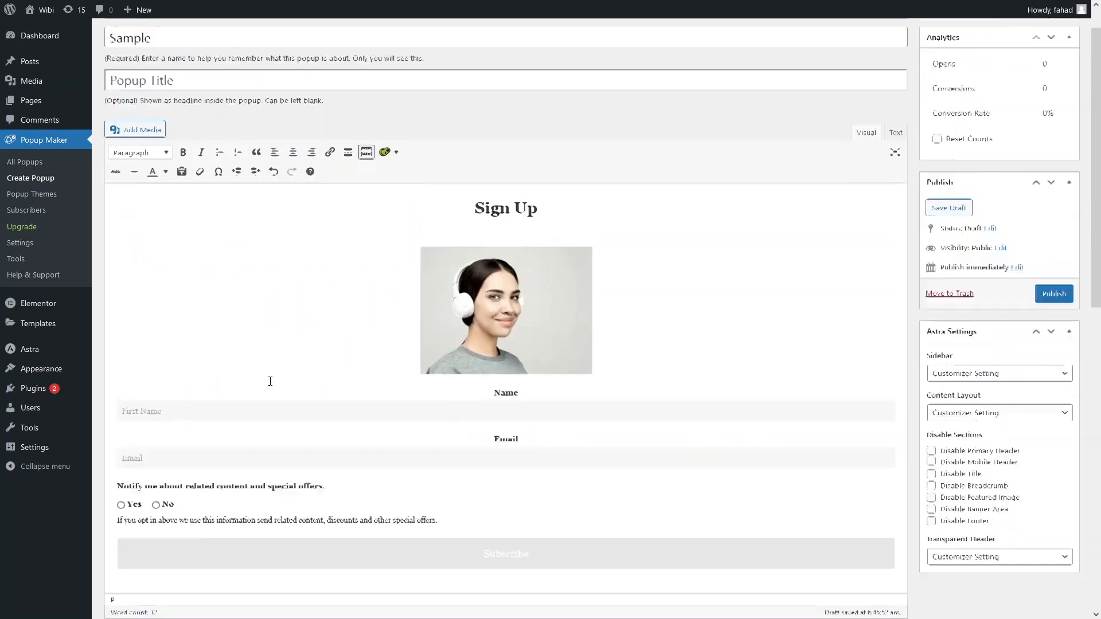
pyautogui.click(1054, 333)
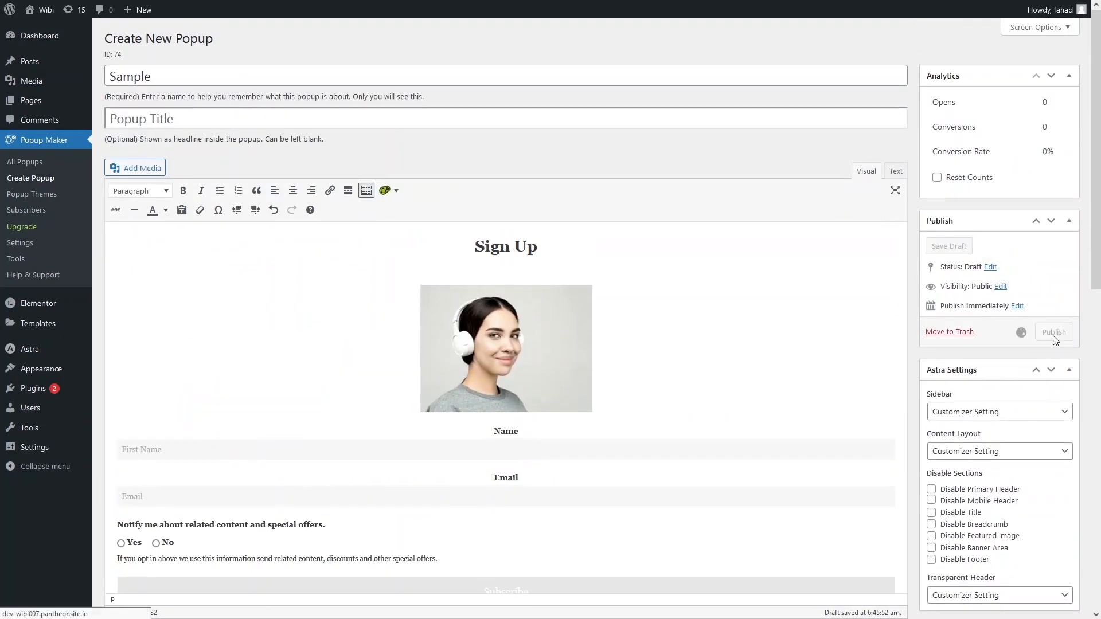
# Show the list of all popups and open the live site in a new browser window.
pyautogui.click(40, 165)
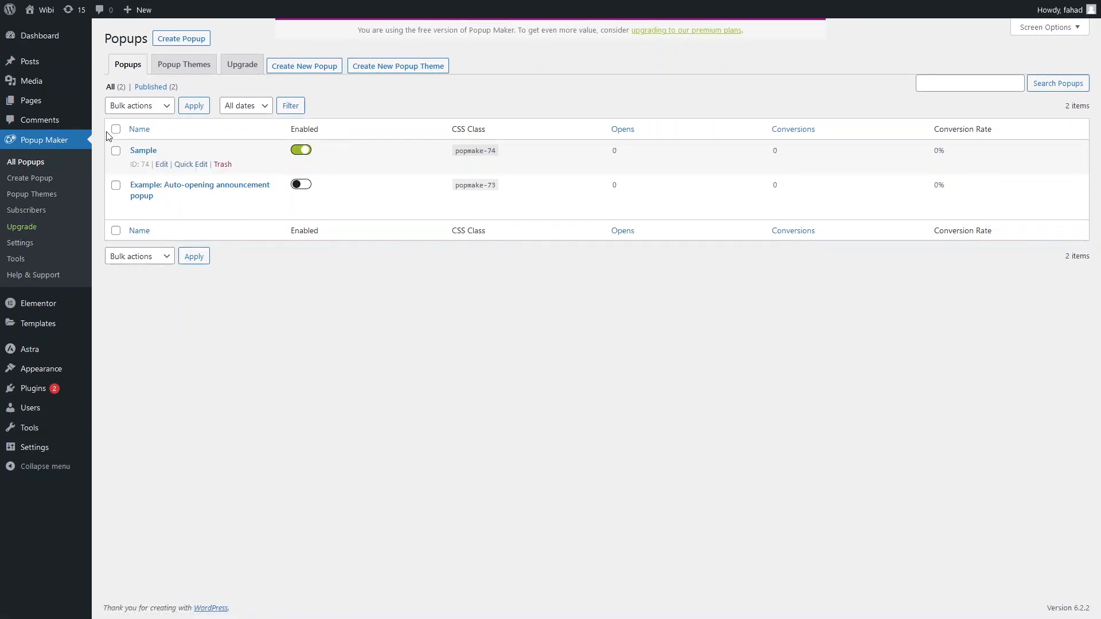
pyautogui.moveTo(52, 13)
pyautogui.keyDown('shift'); pyautogui.click(41, 30); pyautogui.keyUp('shift')
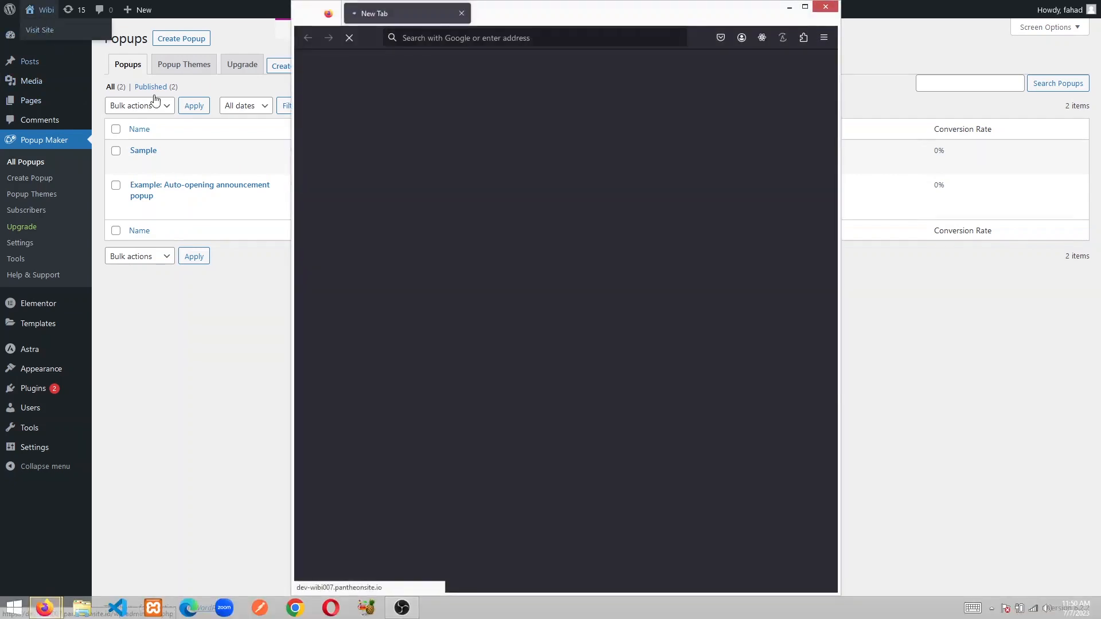